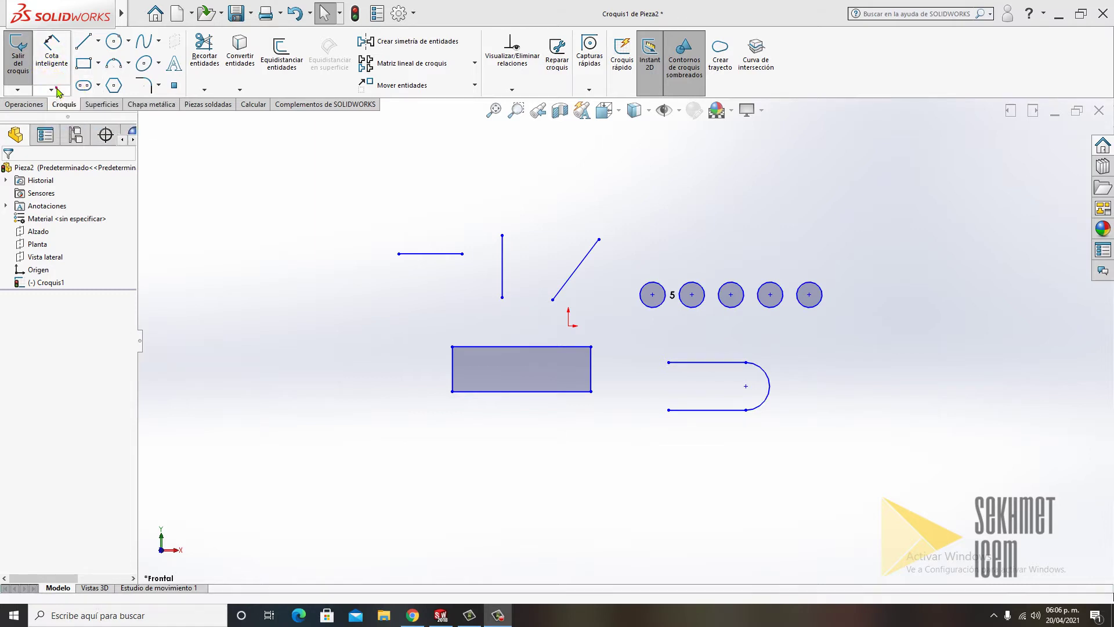
left_click(56, 90)
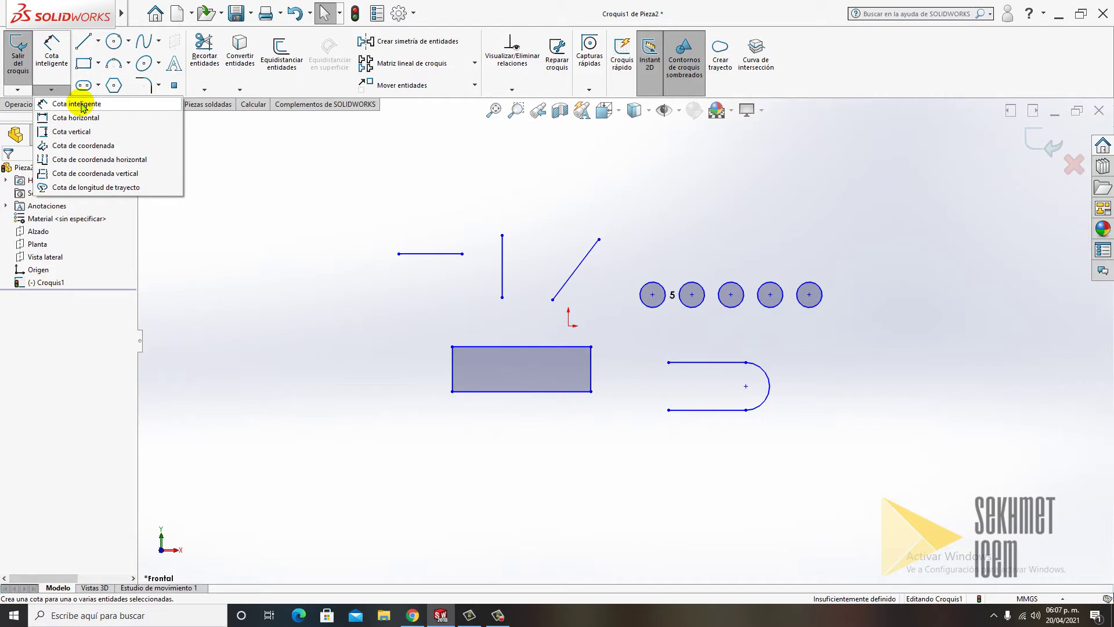
left_click(81, 105)
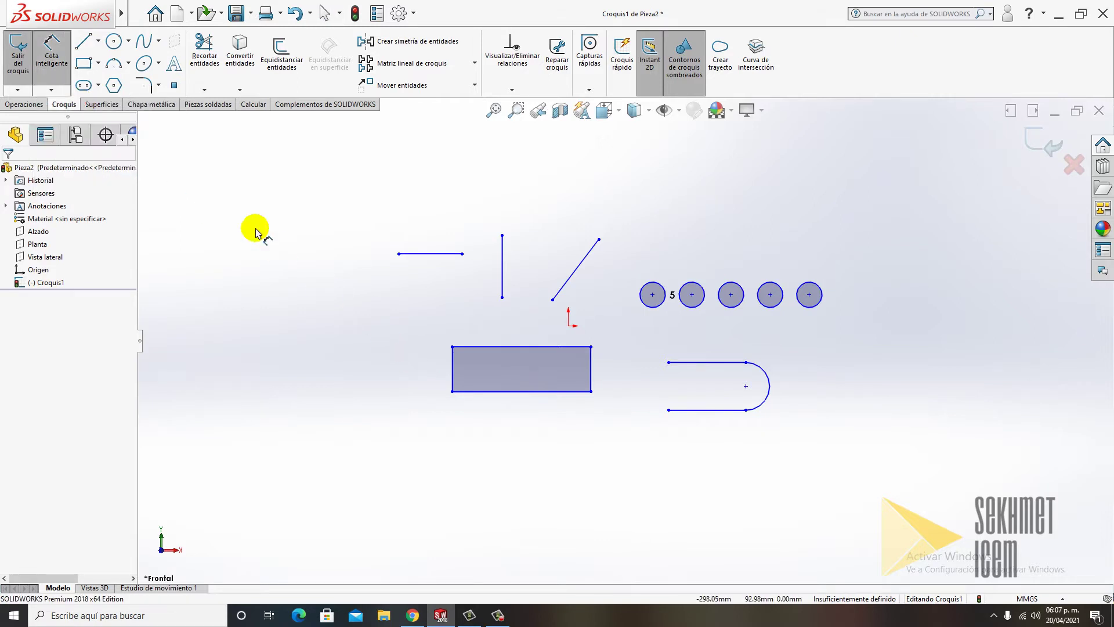
left_click(51, 90)
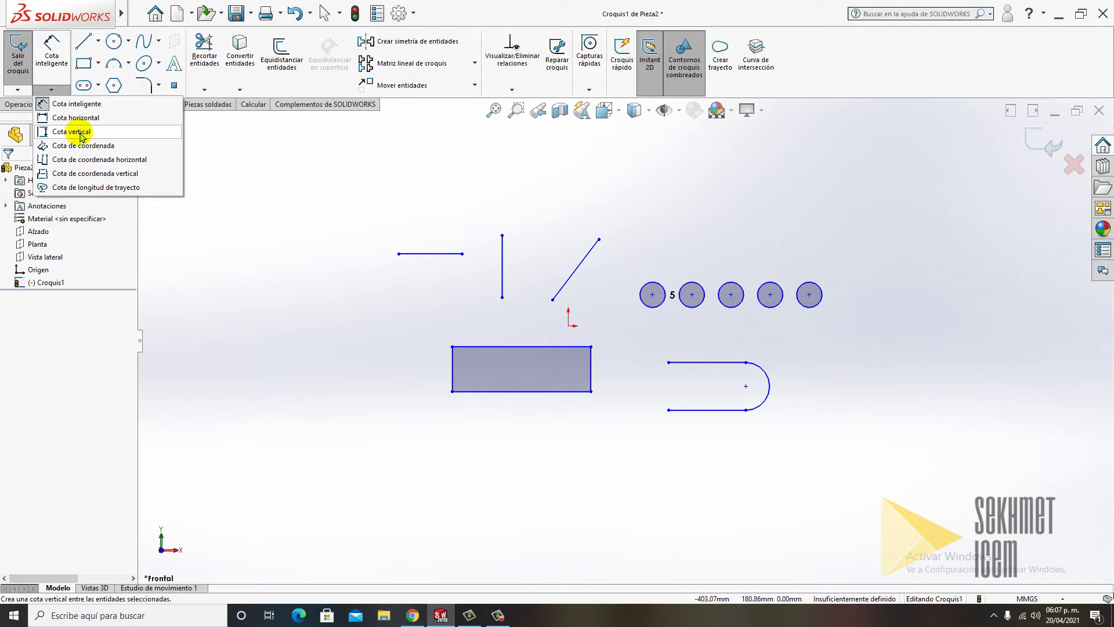
left_click(255, 164)
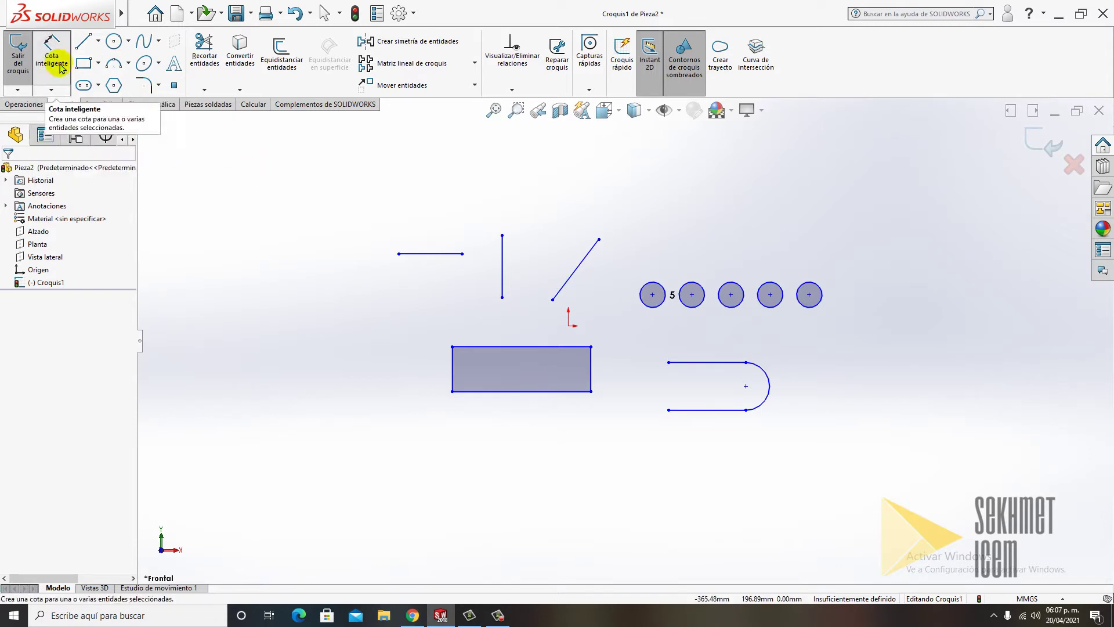
- Add a smart dimension to the length of the horizontal line, placing it above the line
left_click(59, 67)
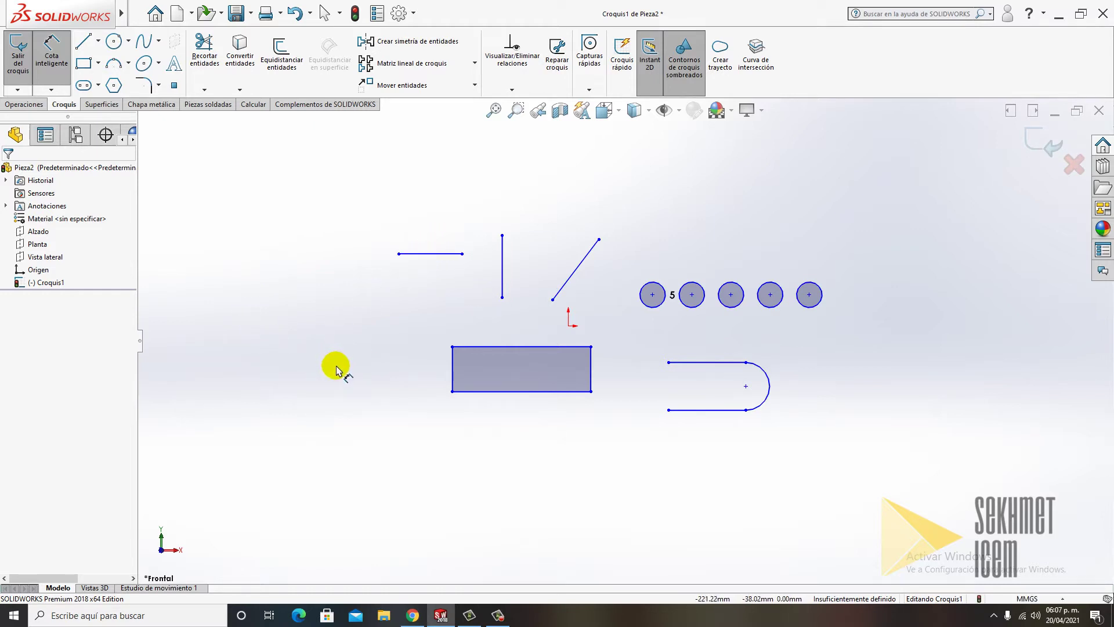
scroll(504, 253, "down", 3)
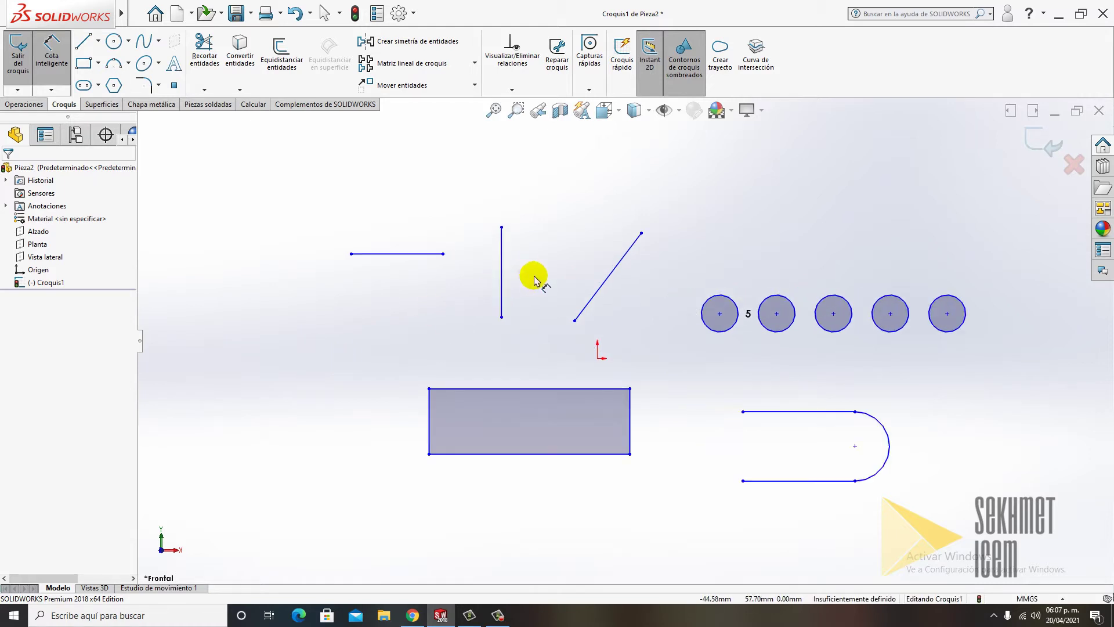
left_click(421, 255)
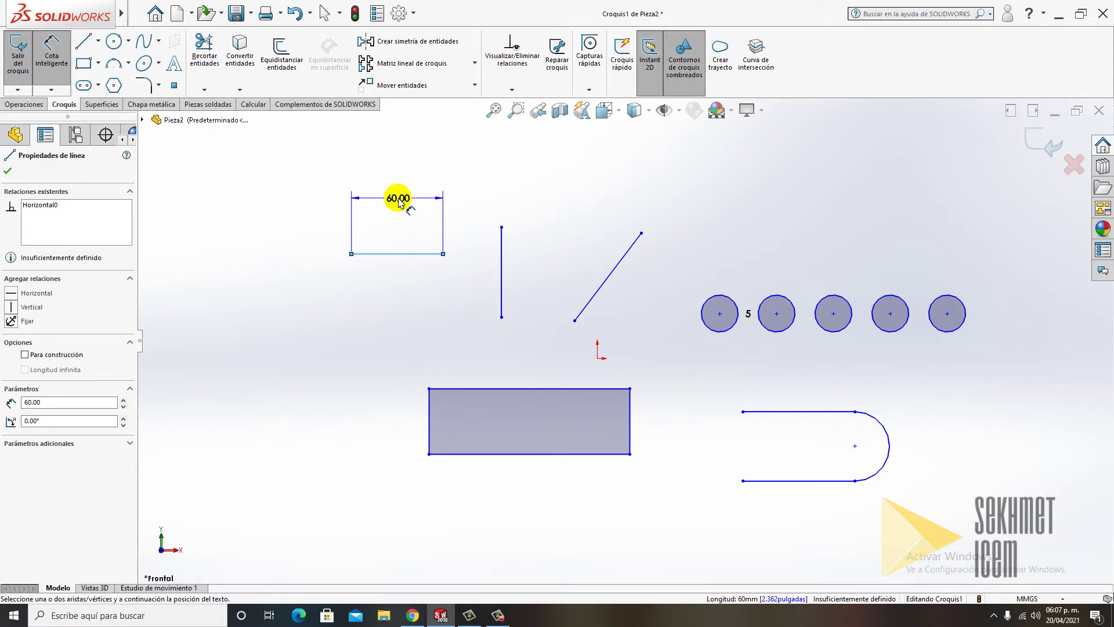
left_click(399, 203)
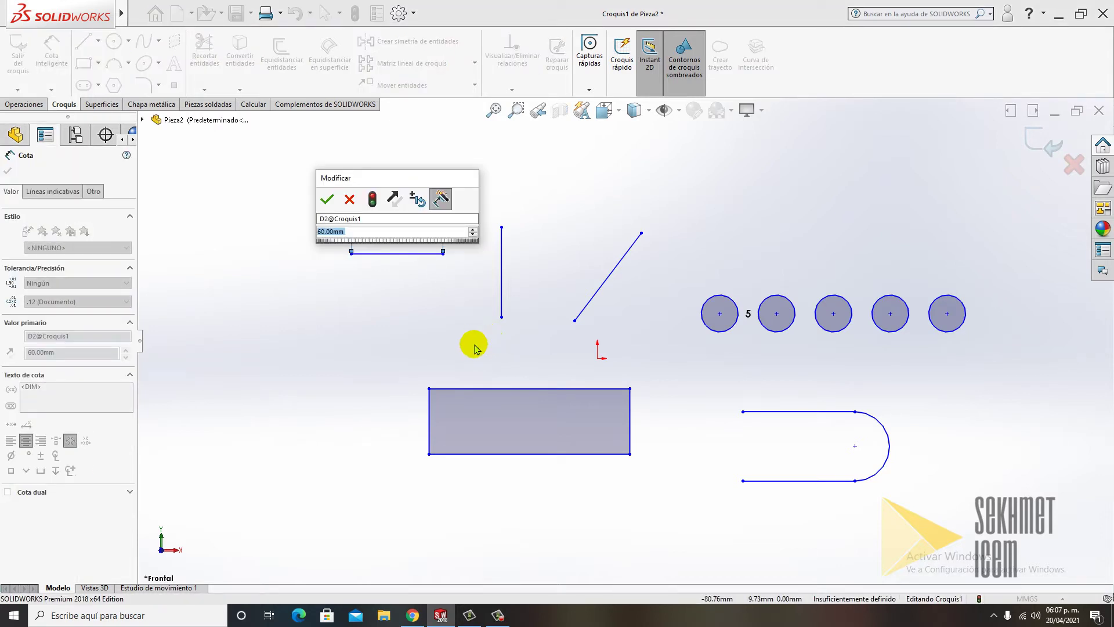
left_click_drag(399, 178, 315, 176)
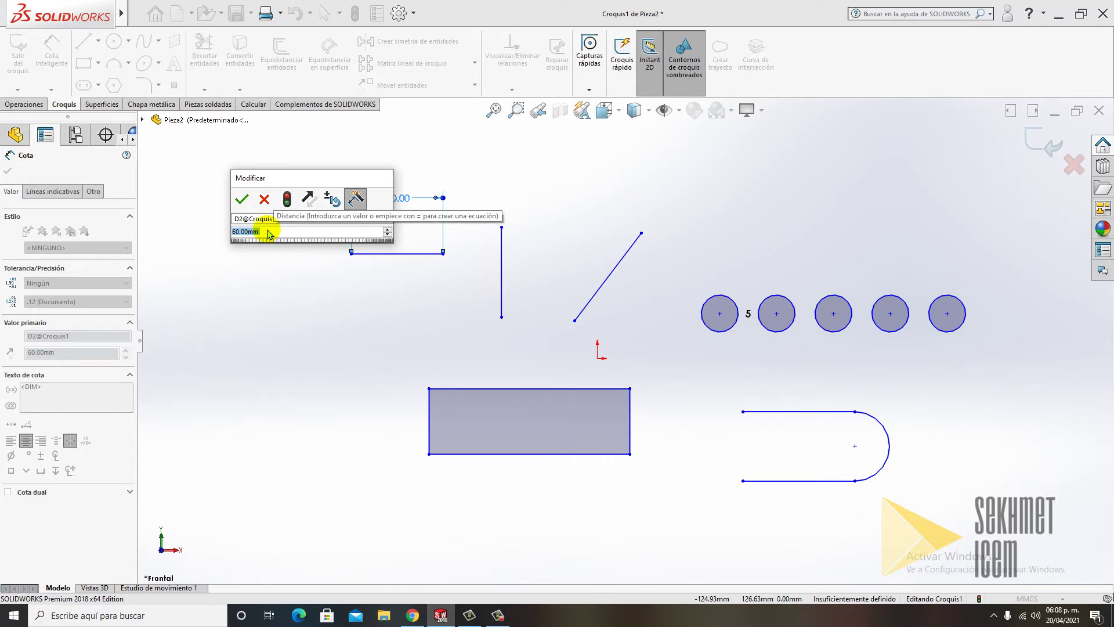
- Step the horizontal line's length dimension up to 80 mm and back down to 70 mm
left_click(387, 230)
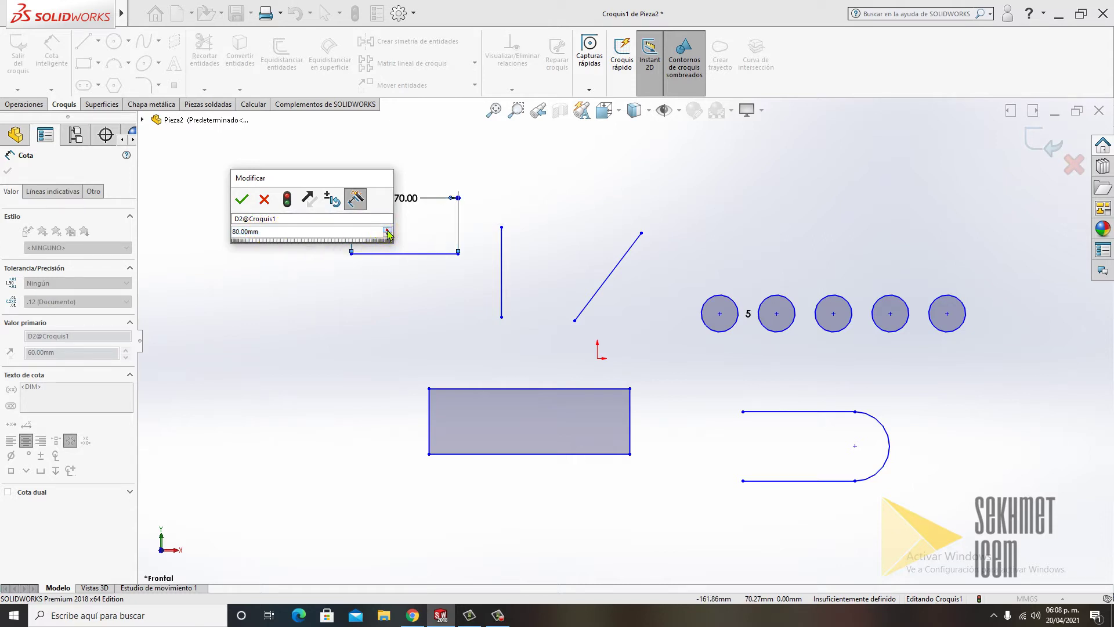
left_click(388, 235)
left_click(388, 230)
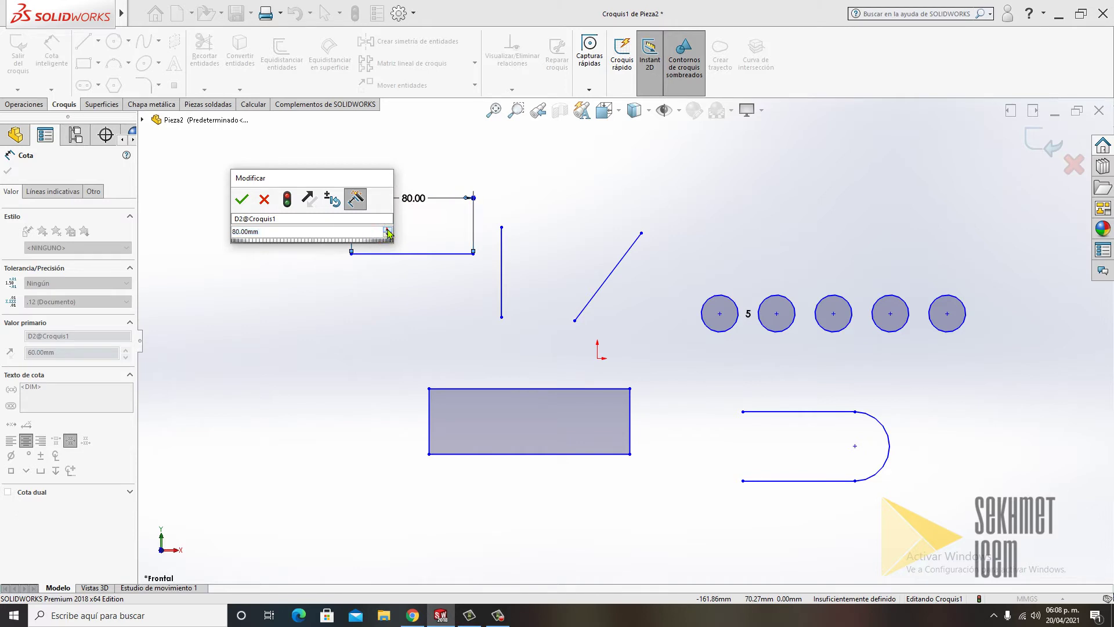
left_click(388, 235)
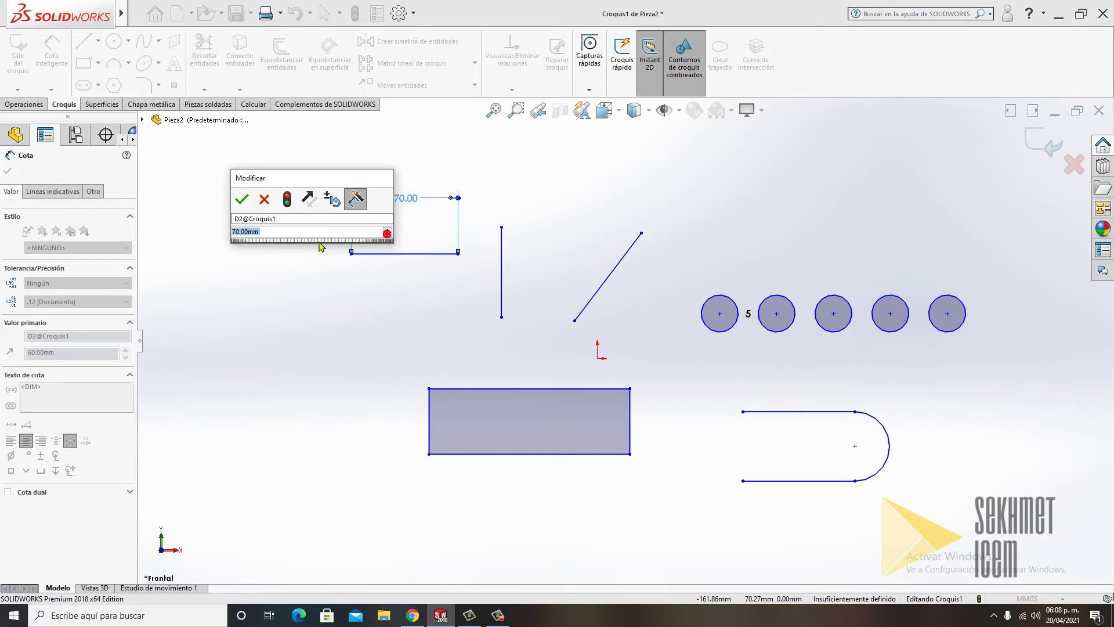
- Set the horizontal line's length dimension to 80 mm and leave the dimension command
left_click_drag(342, 178, 280, 177)
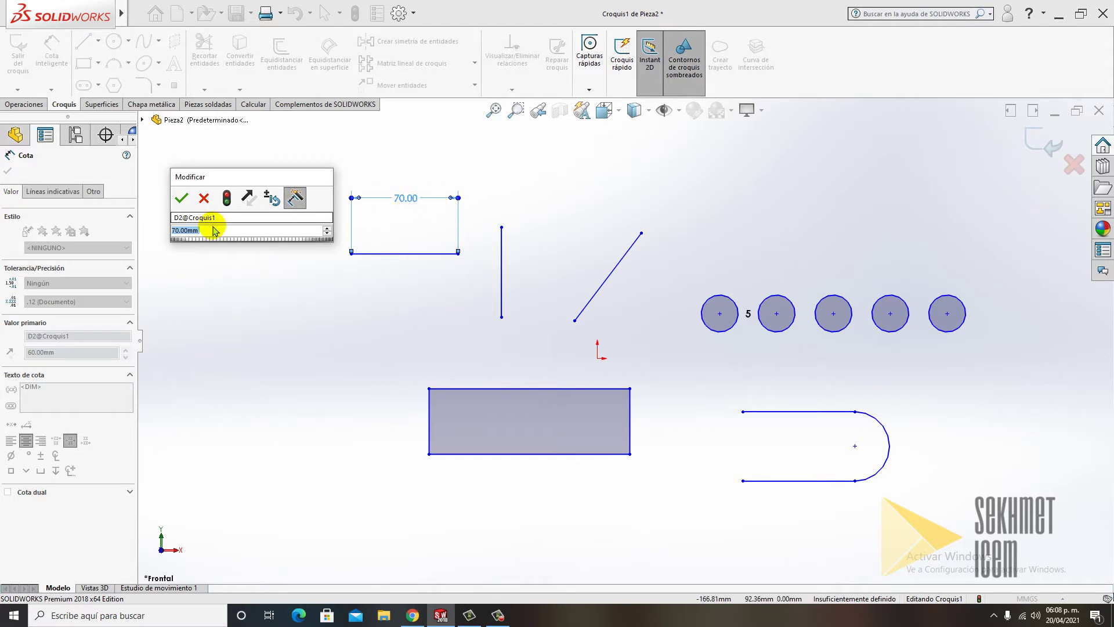
type("80")
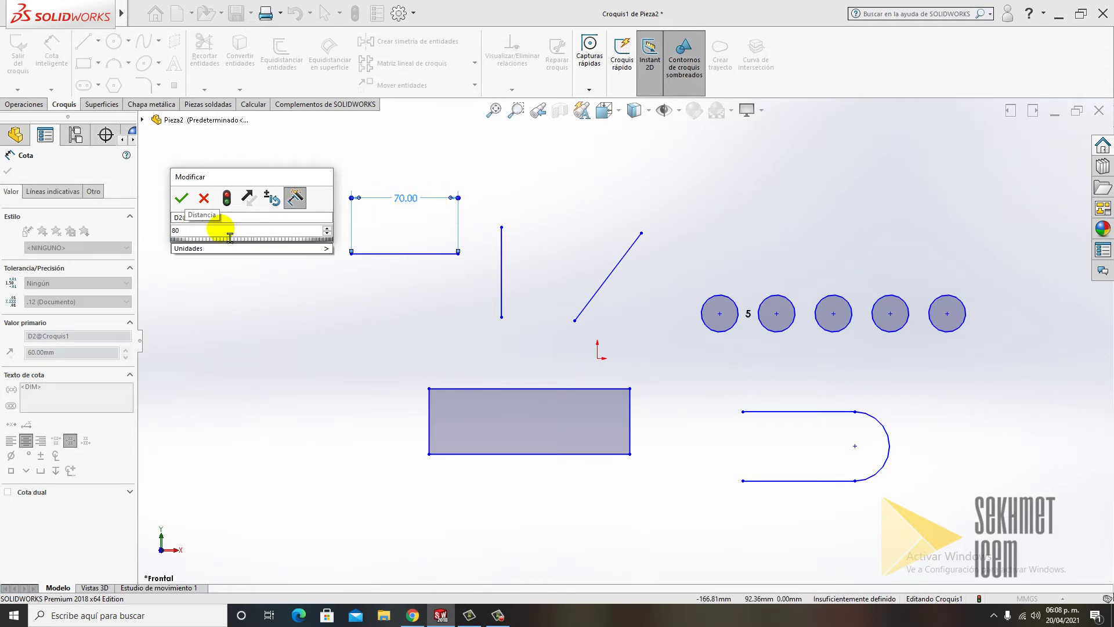
left_click(180, 199)
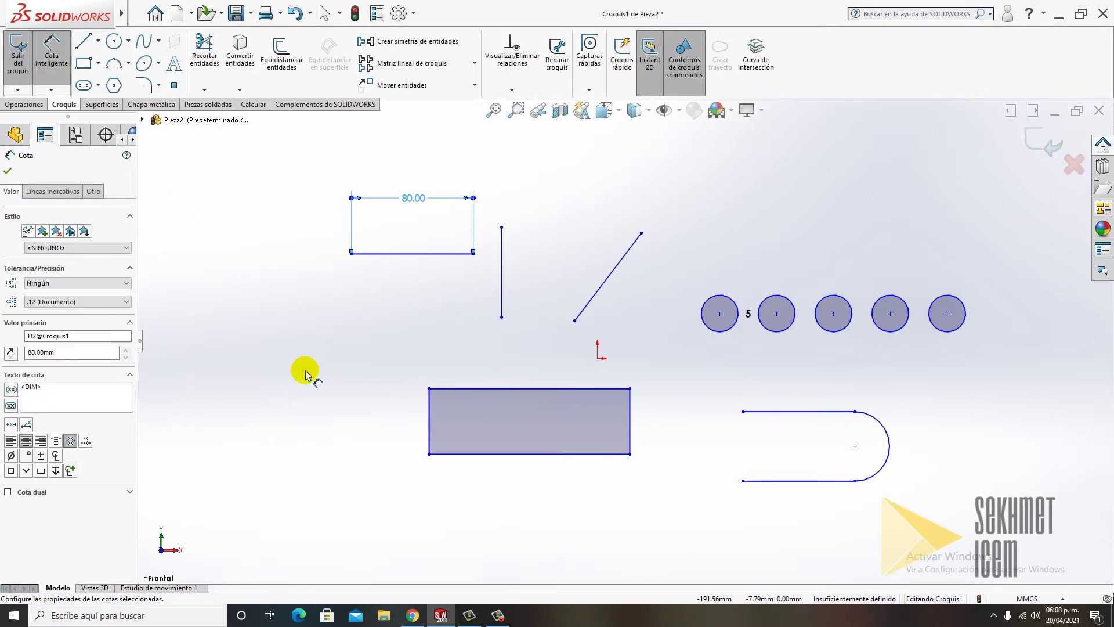
key("Escape")
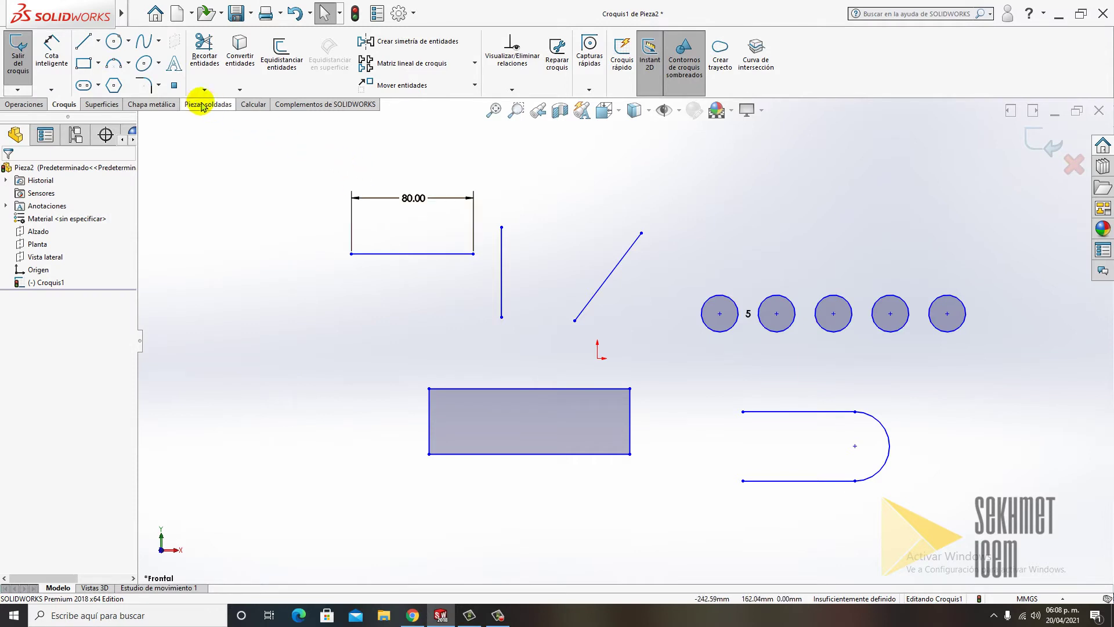
- Add a smart dimension to the vertical line's length and accept its drawn size
scroll(569, 290, "up", 3)
scroll(616, 311, "down", 3)
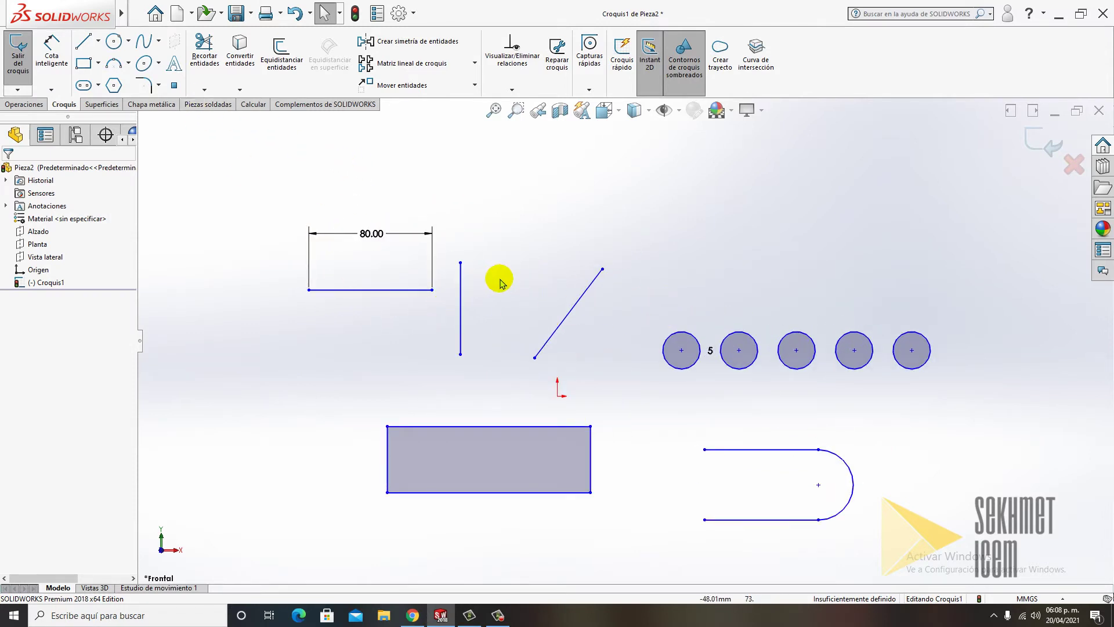
left_click(52, 51)
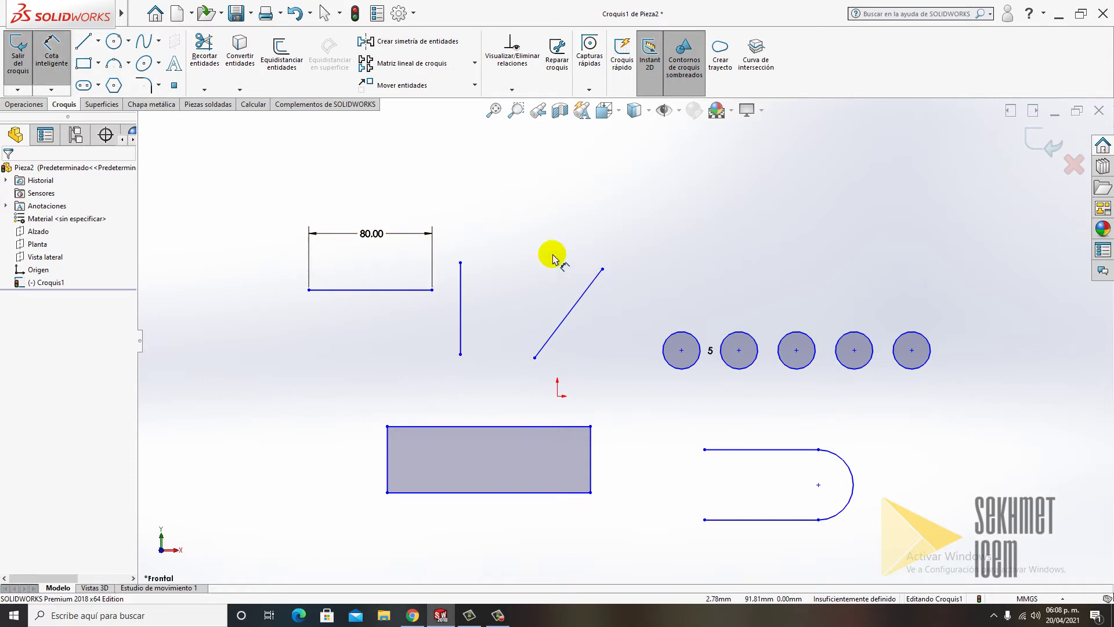
left_click(468, 299)
left_click(508, 306)
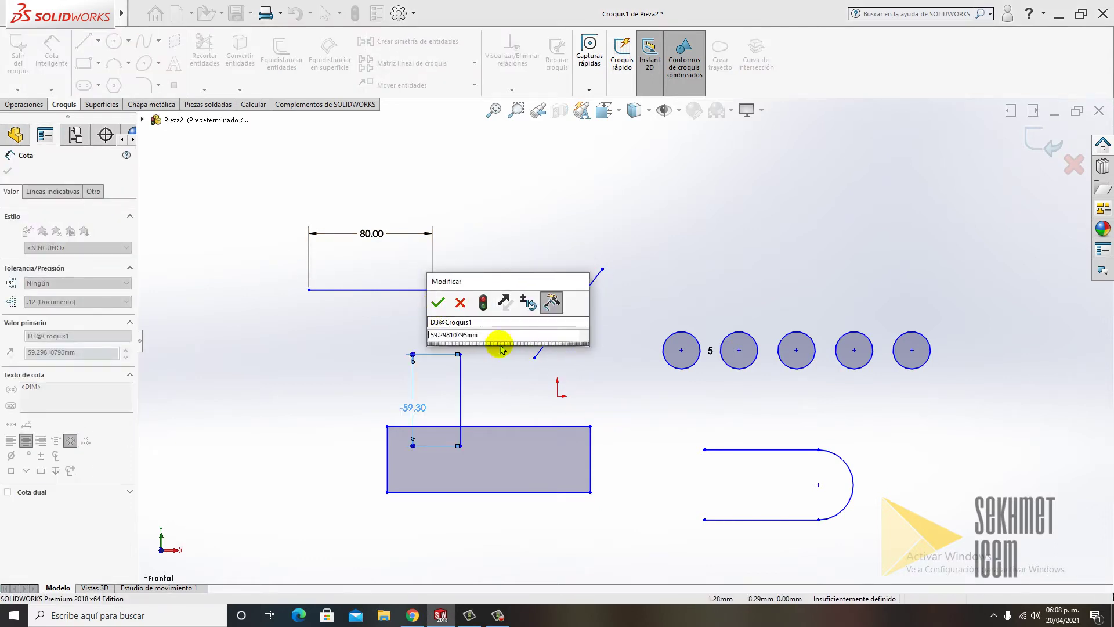
left_click(439, 303)
key("Escape")
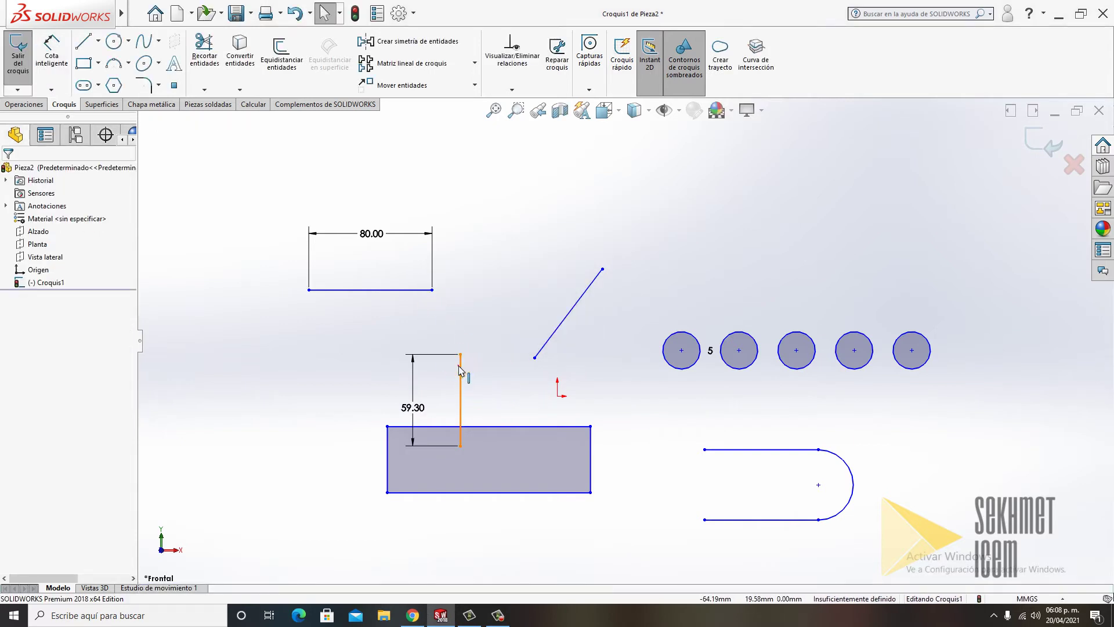
- Move the dimensioned vertical line into the open area to the left of the rectangle, below the horizontal line
left_click_drag(463, 366, 494, 366)
left_click_drag(493, 249, 286, 325)
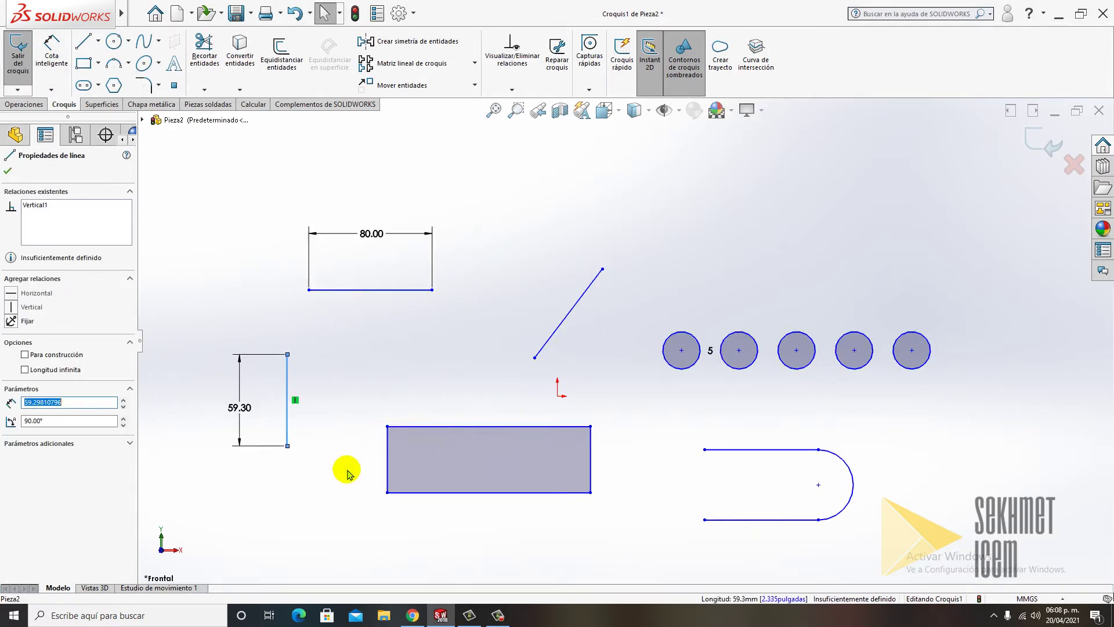
left_click(355, 487)
- Add an aligned smart dimension to the inclined line, placed parallel to it on its lower side, and accept its drawn length
left_click(58, 55)
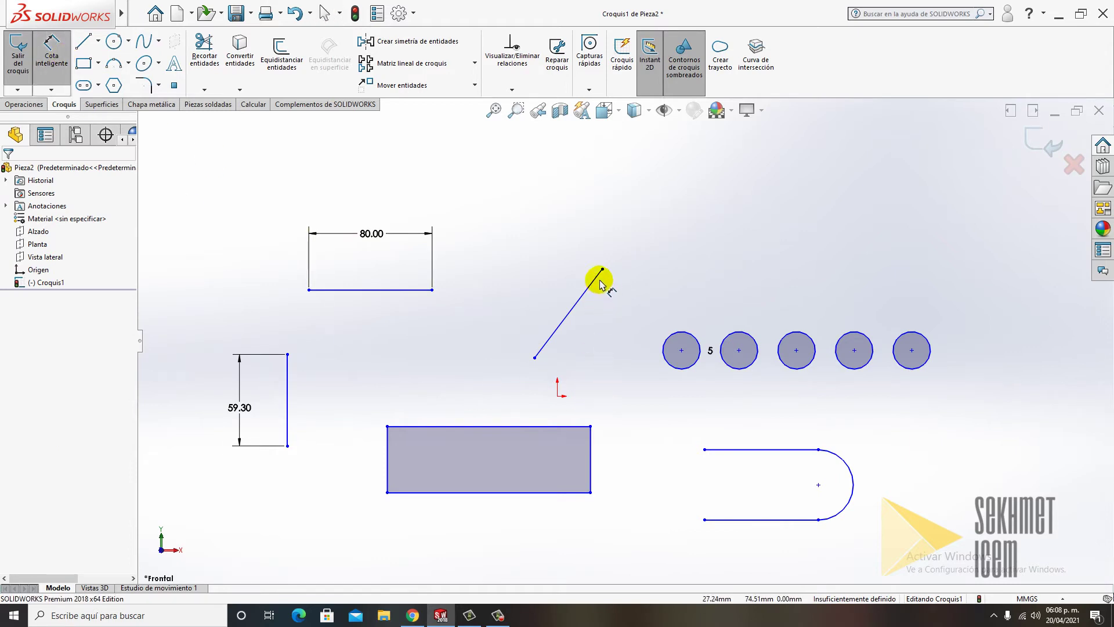
scroll(595, 406, "down", 2)
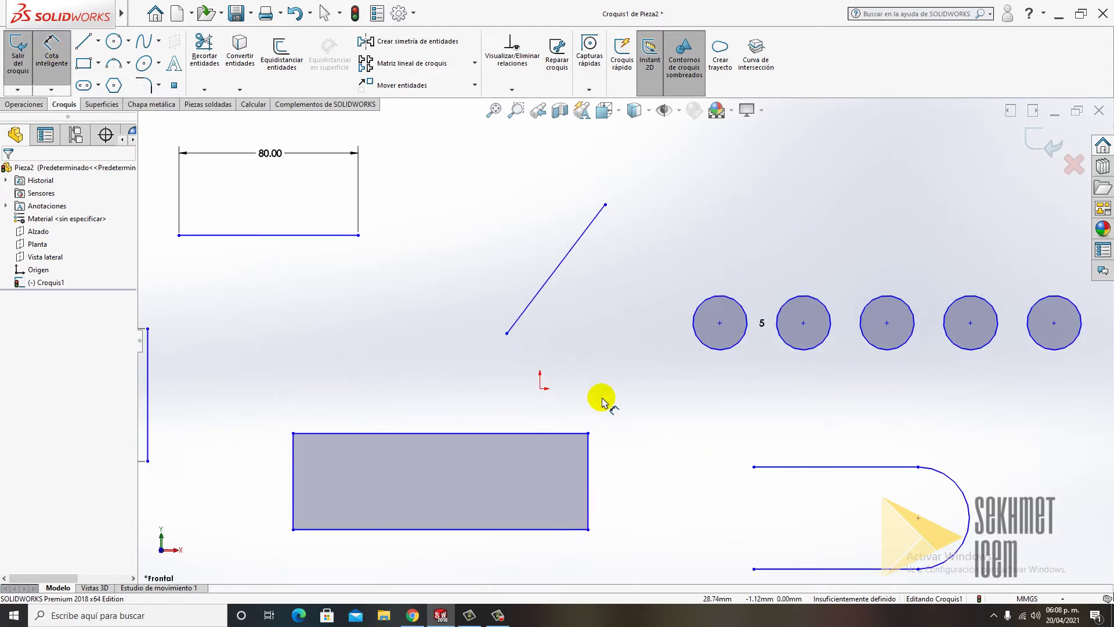
scroll(606, 404, "up", 1)
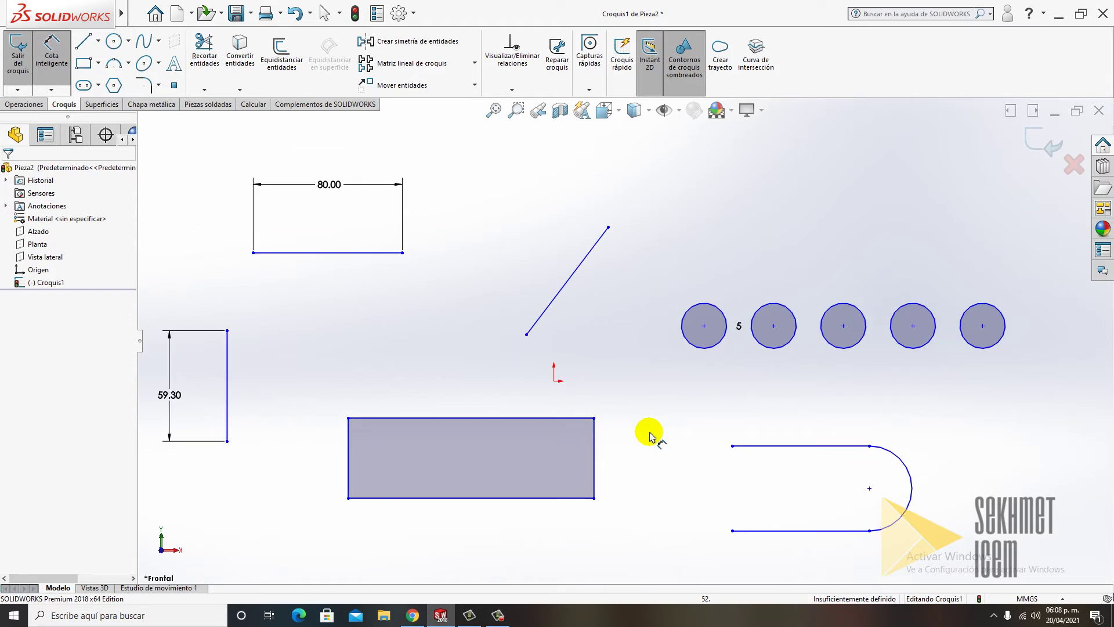
left_click(62, 57)
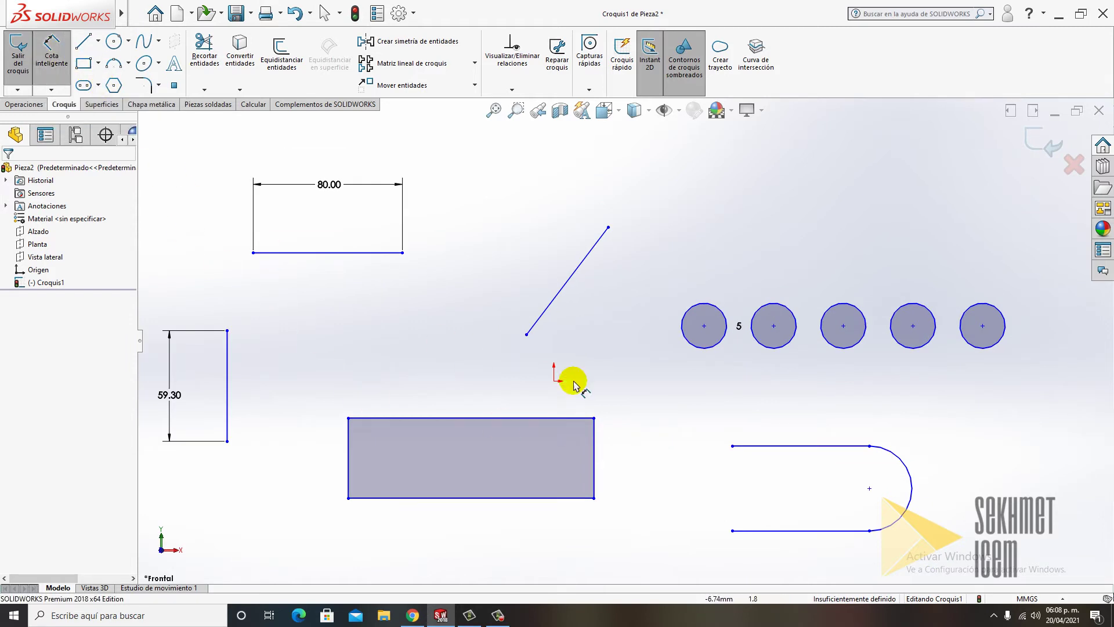
left_click(596, 251)
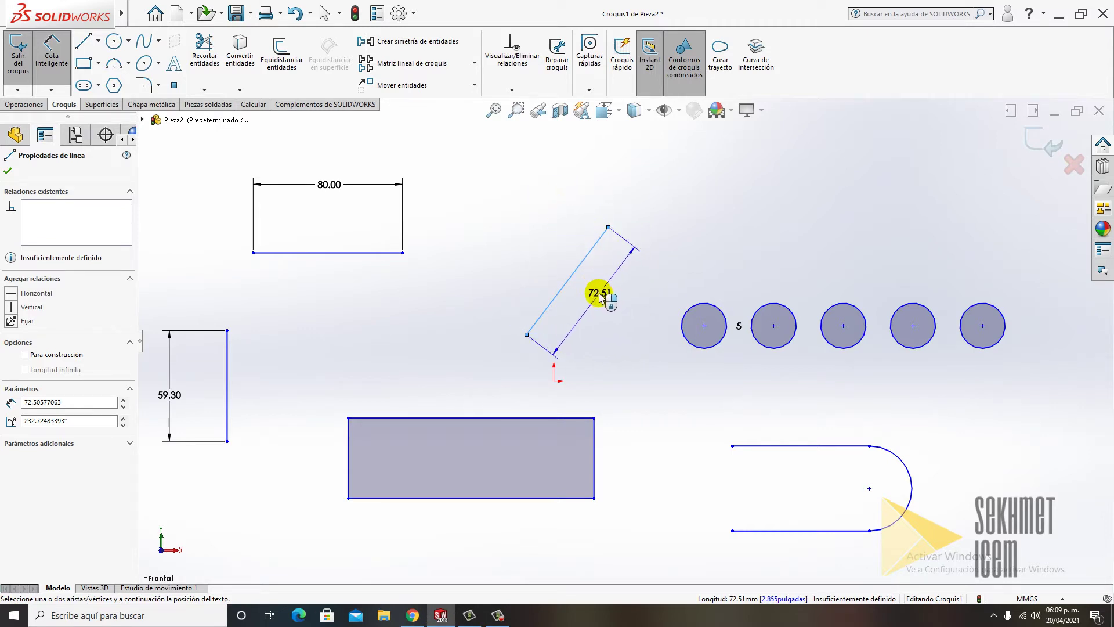
left_click(588, 290)
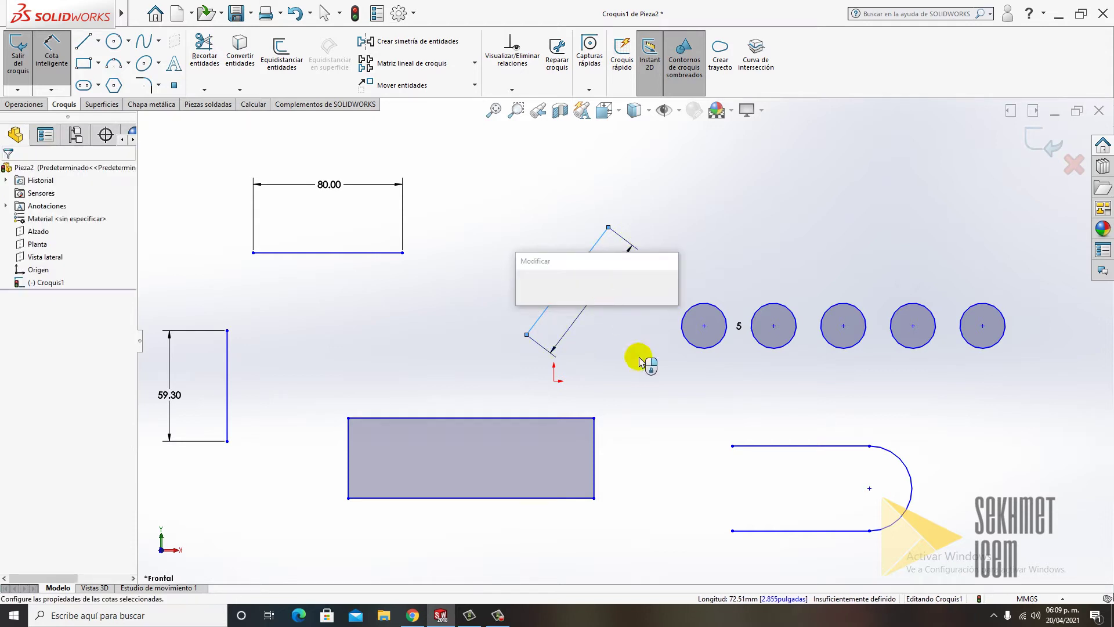
key("Return")
left_click(657, 361)
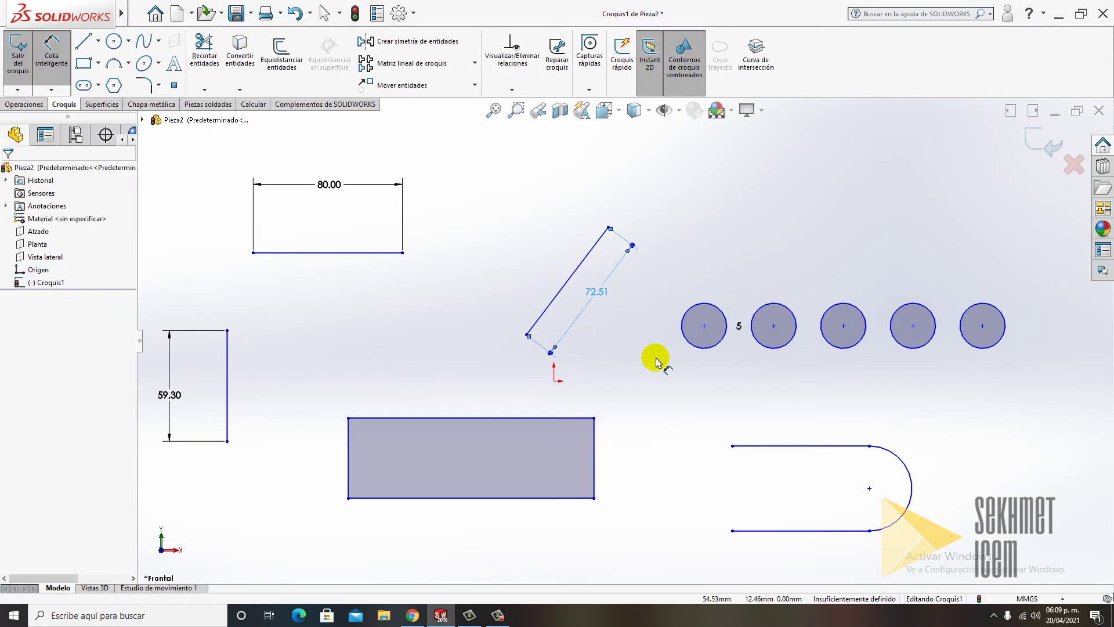
scroll(691, 377, "up", 2)
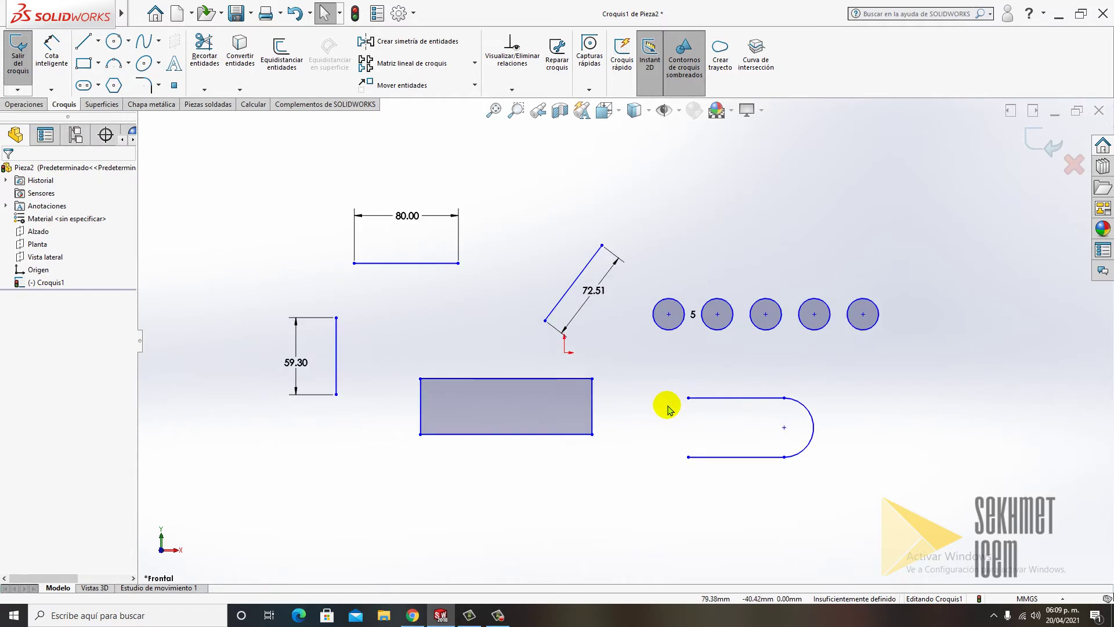
- Add a horizontal dimension to the rectangle's lower edge, placed below it, and accept its drawn length
left_click(51, 90)
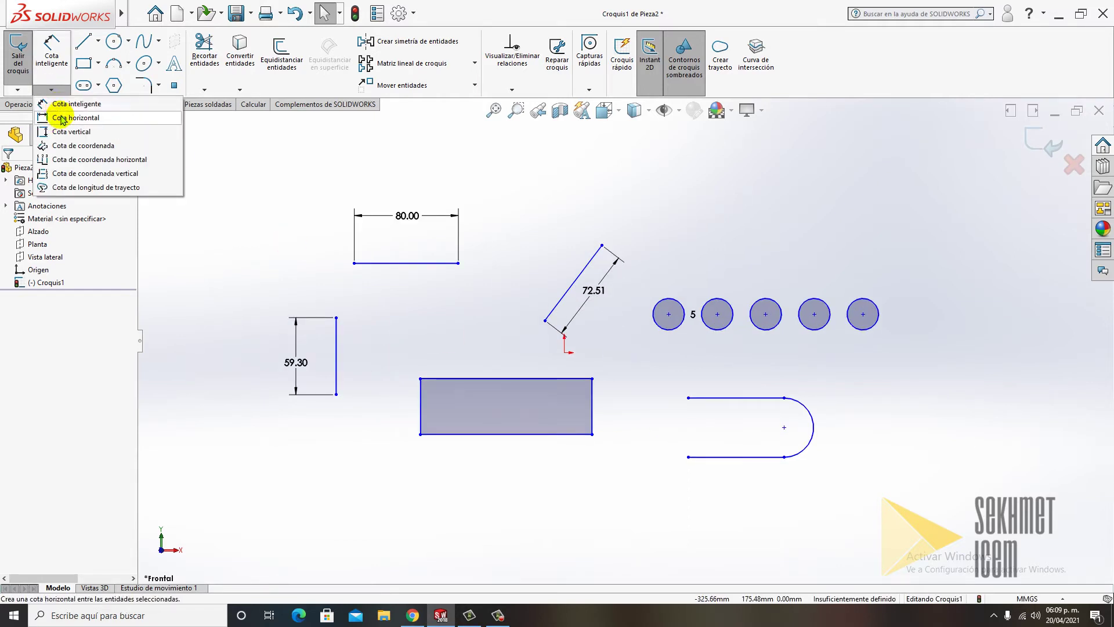
left_click(62, 119)
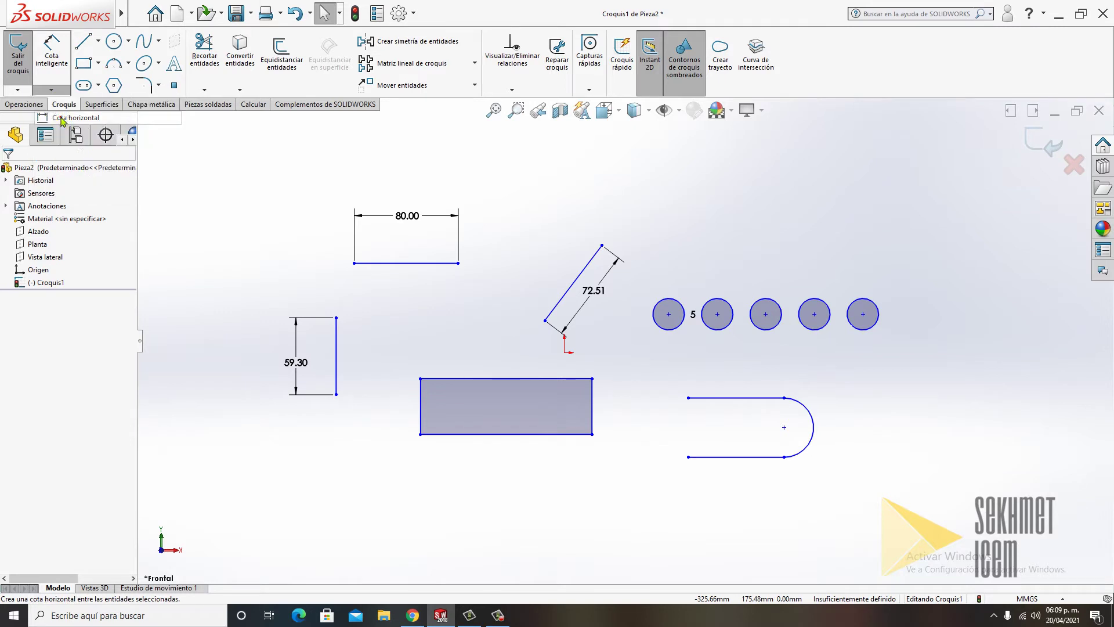
left_click(315, 286)
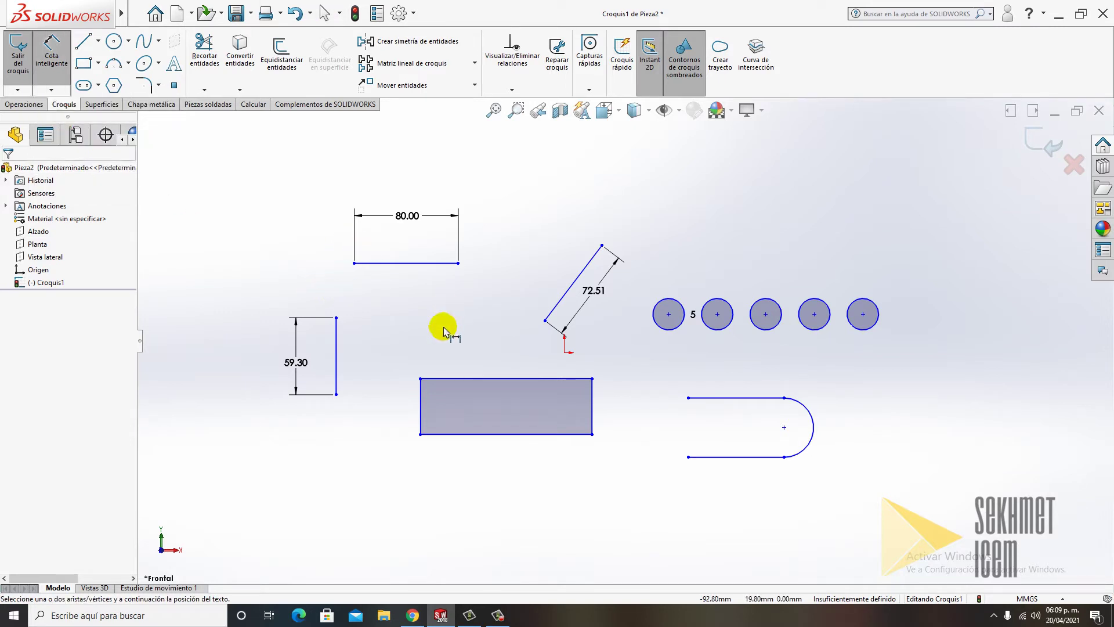
scroll(545, 412, "up", 2)
scroll(582, 425, "down", 2)
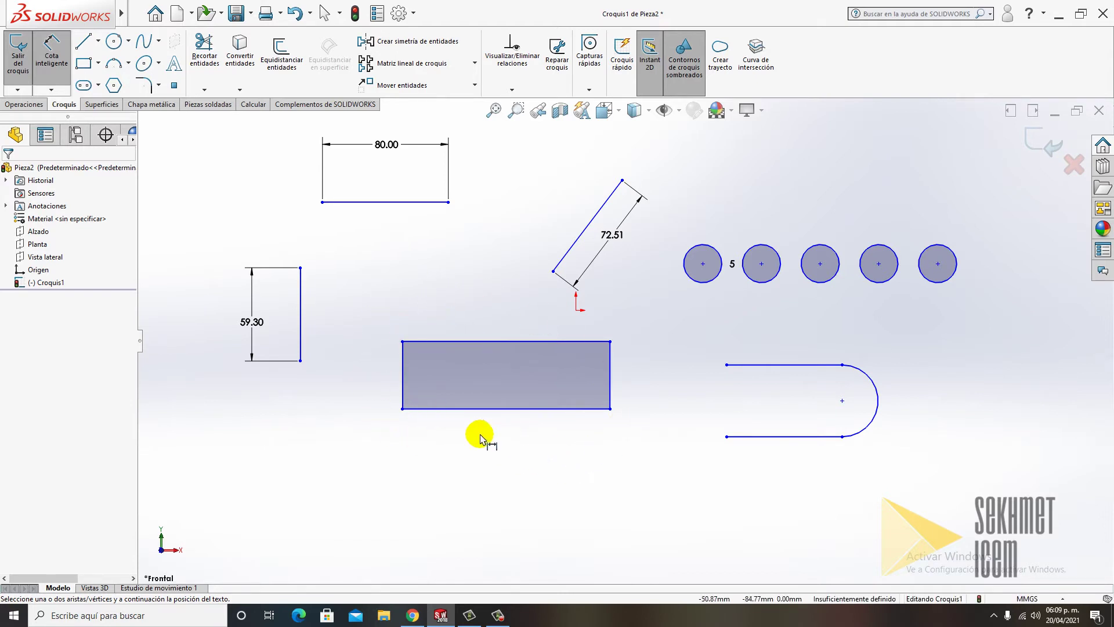
left_click(52, 90)
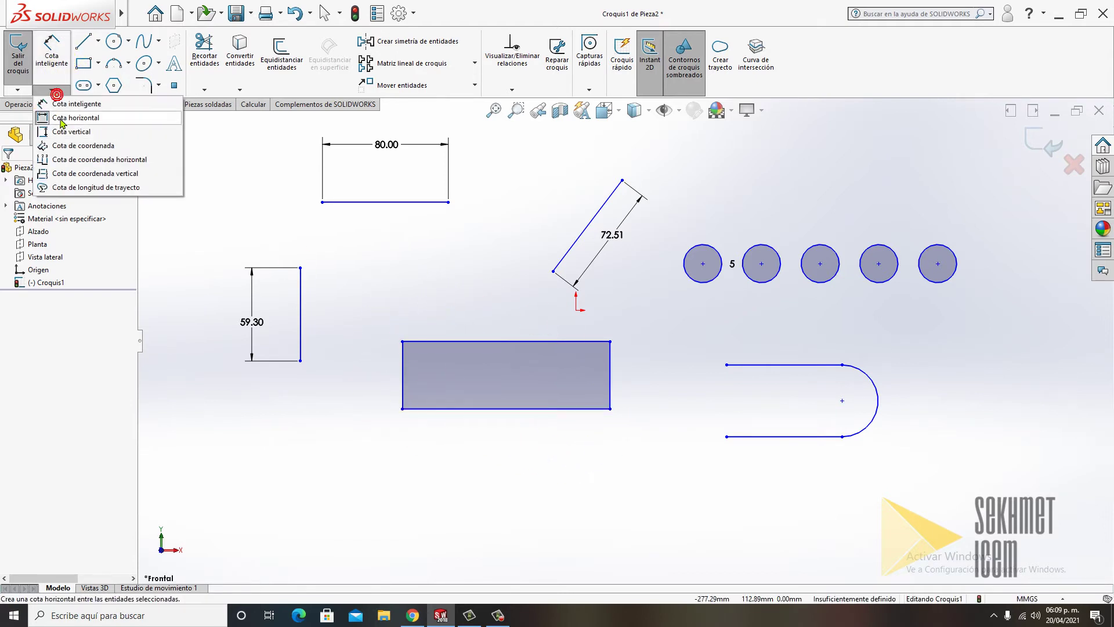
left_click(179, 153)
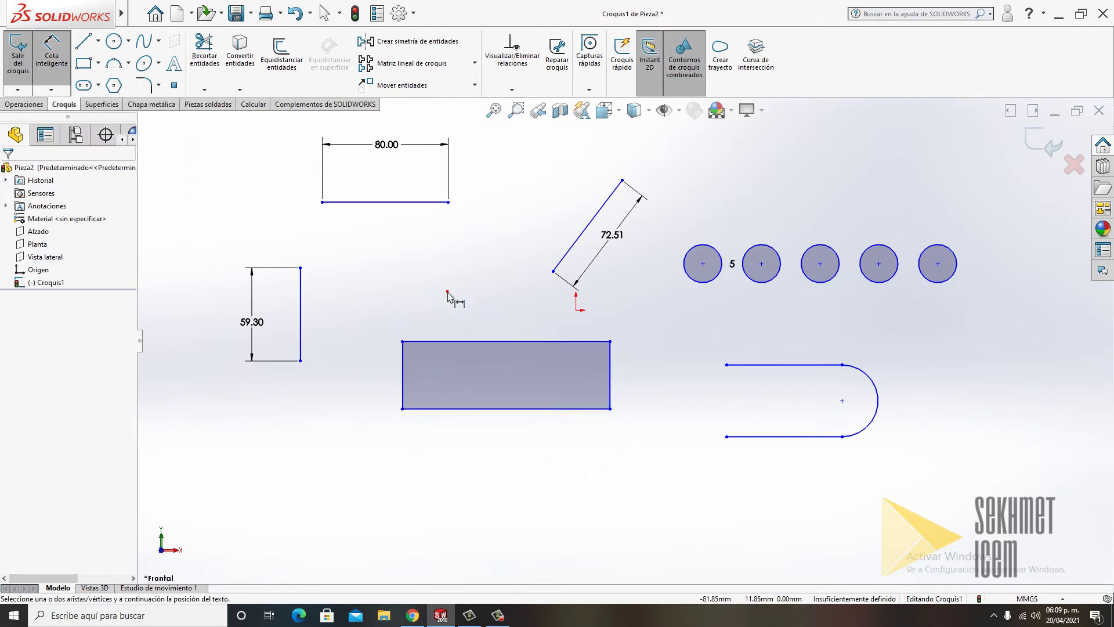
left_click(529, 409)
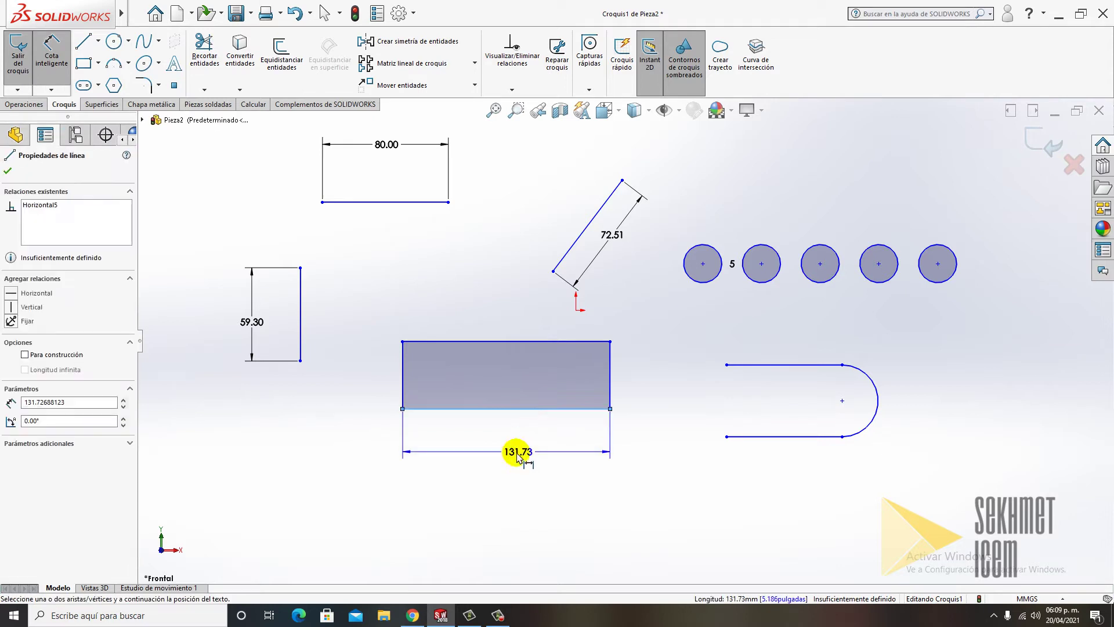
left_click(503, 458)
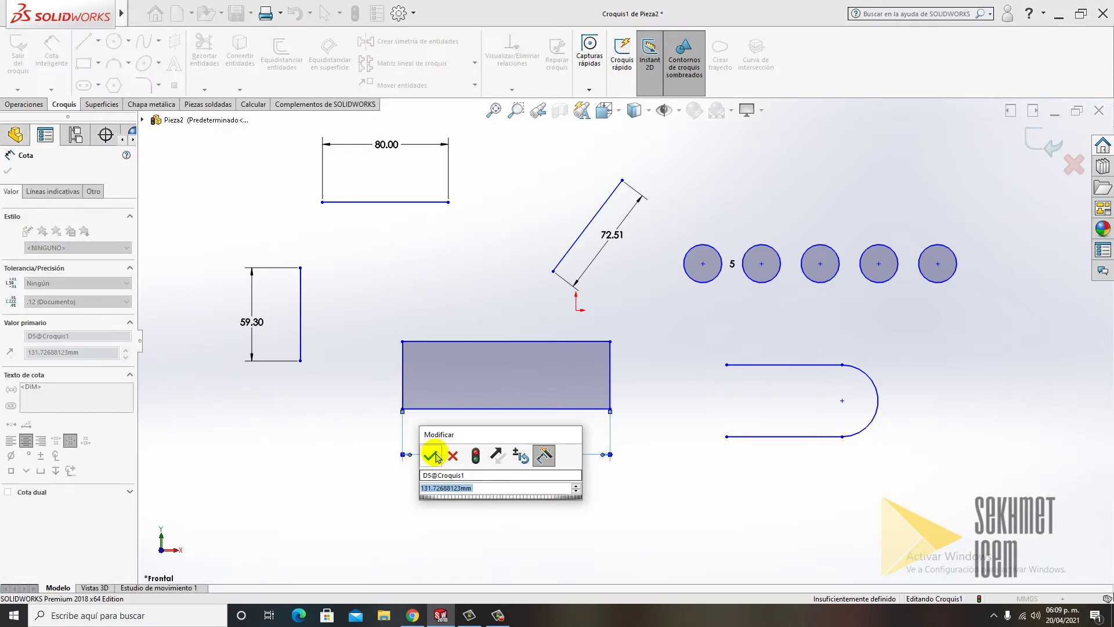
left_click(435, 453)
left_click(430, 379)
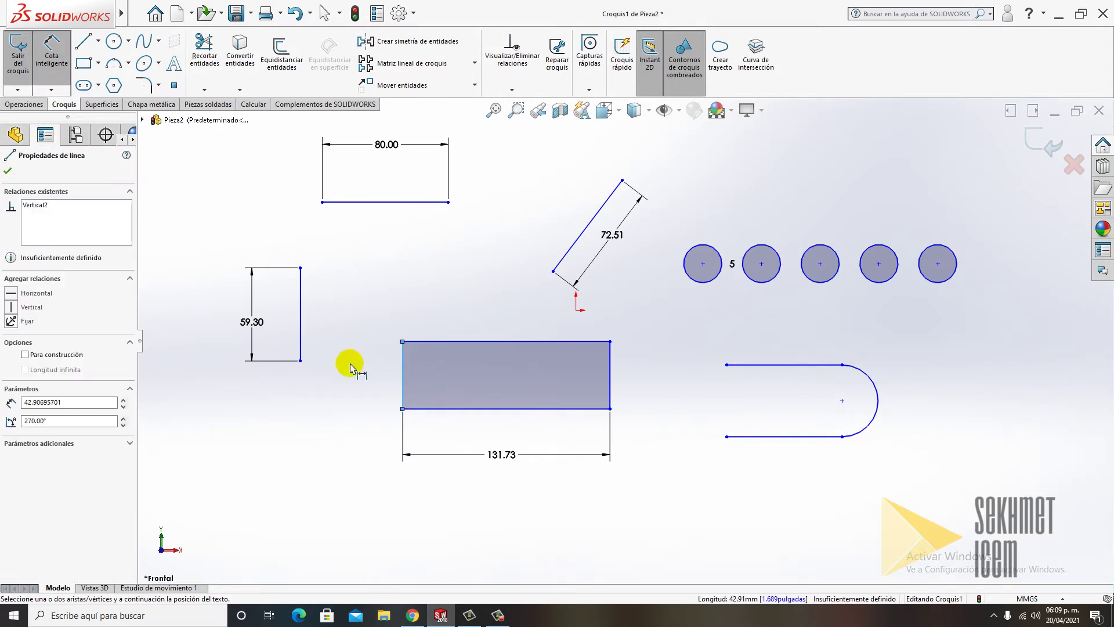
left_click(405, 359)
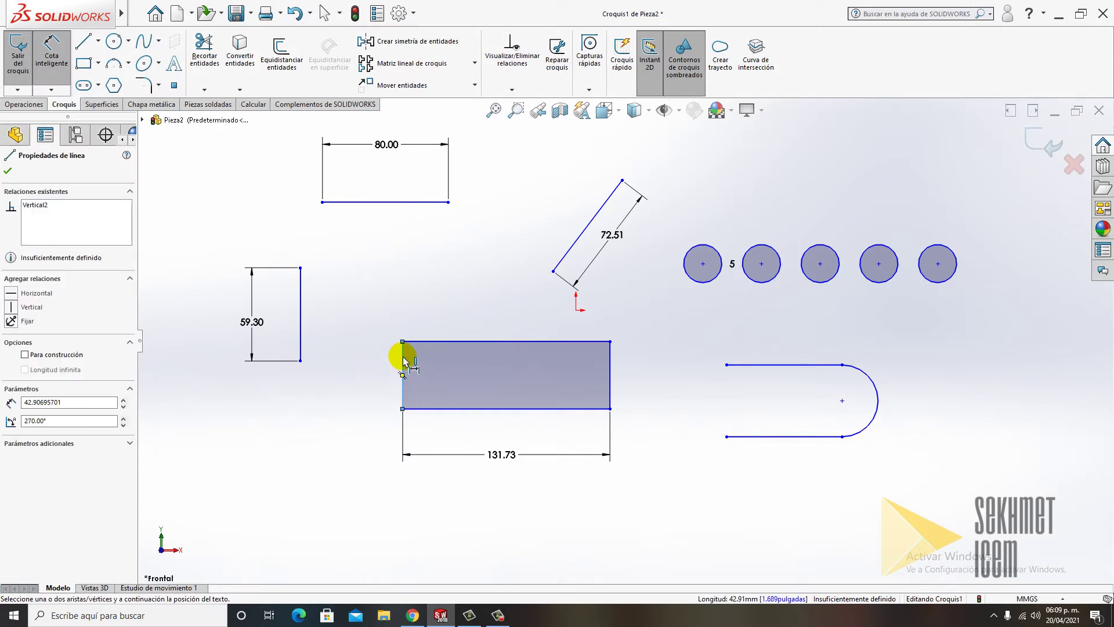
left_click(610, 342)
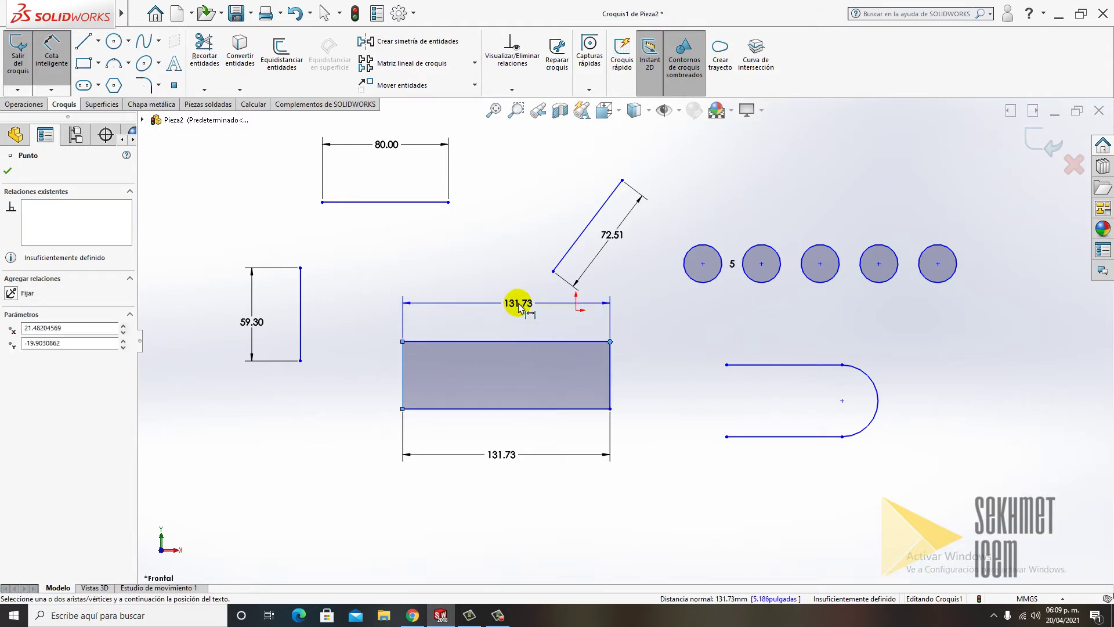
key("Escape")
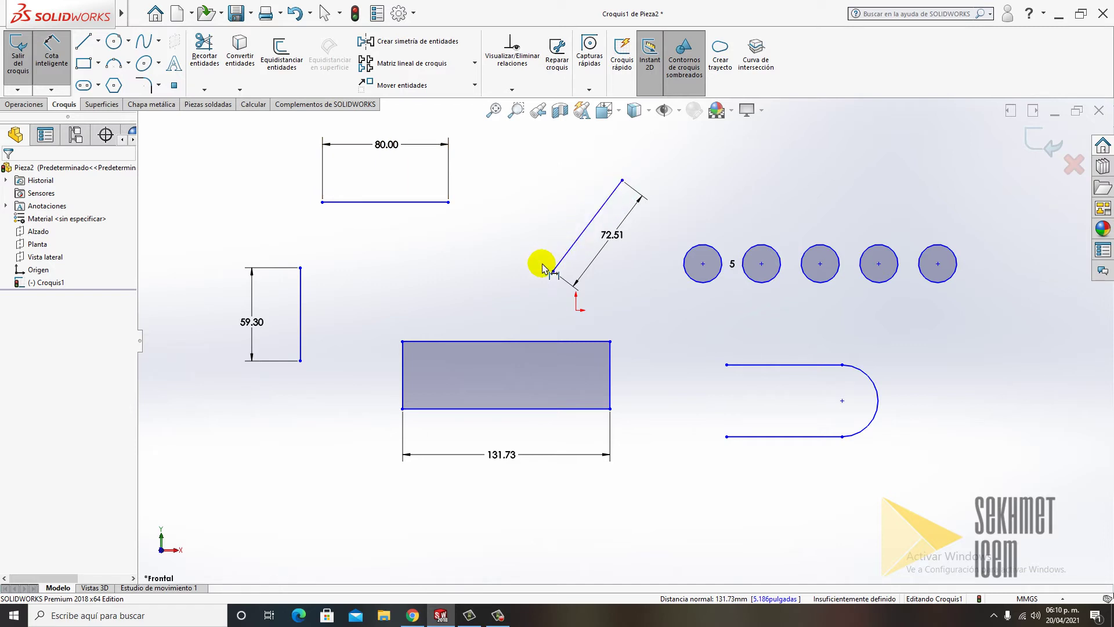
- Add a horizontal dimension across the inclined line, placed above it, and accept its drawn size
scroll(676, 257, "up", 2)
scroll(670, 232, "down", 2)
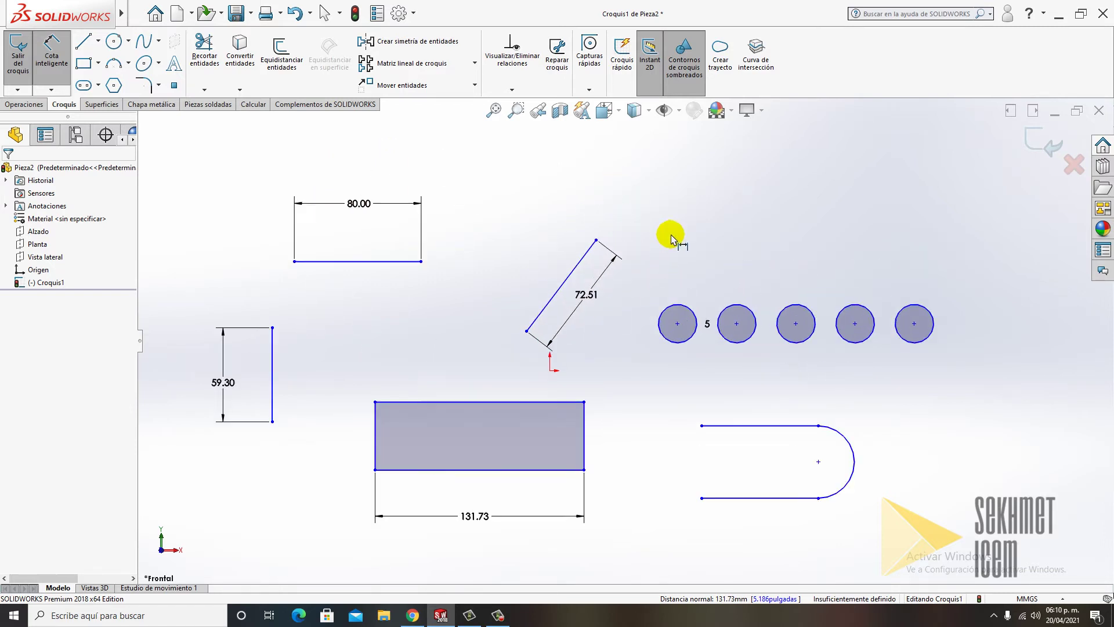
left_click(579, 269)
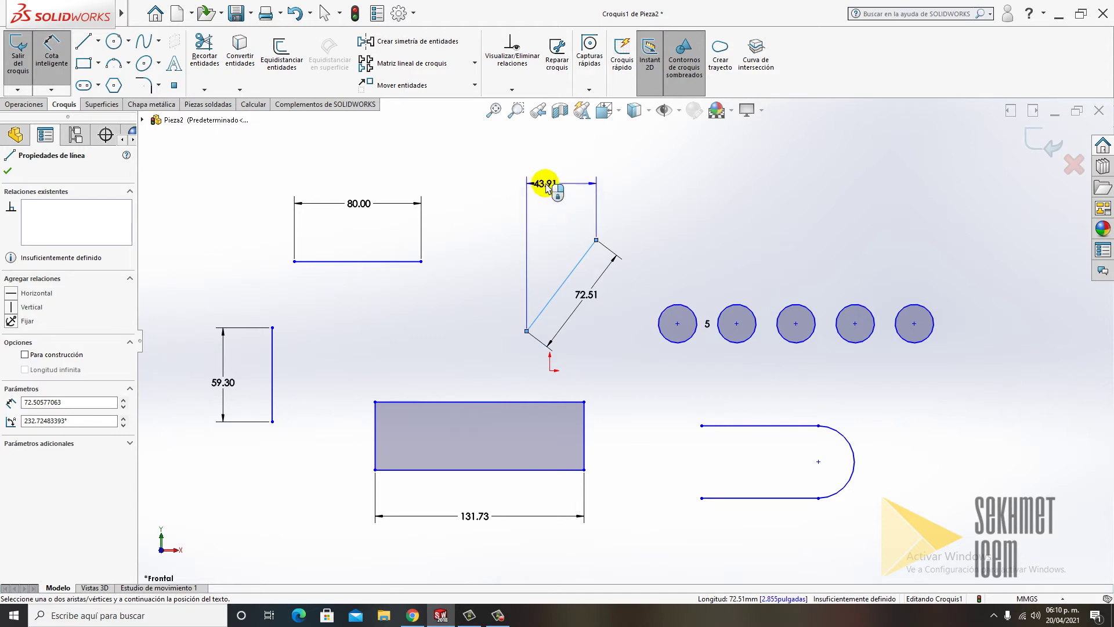
left_click(551, 185)
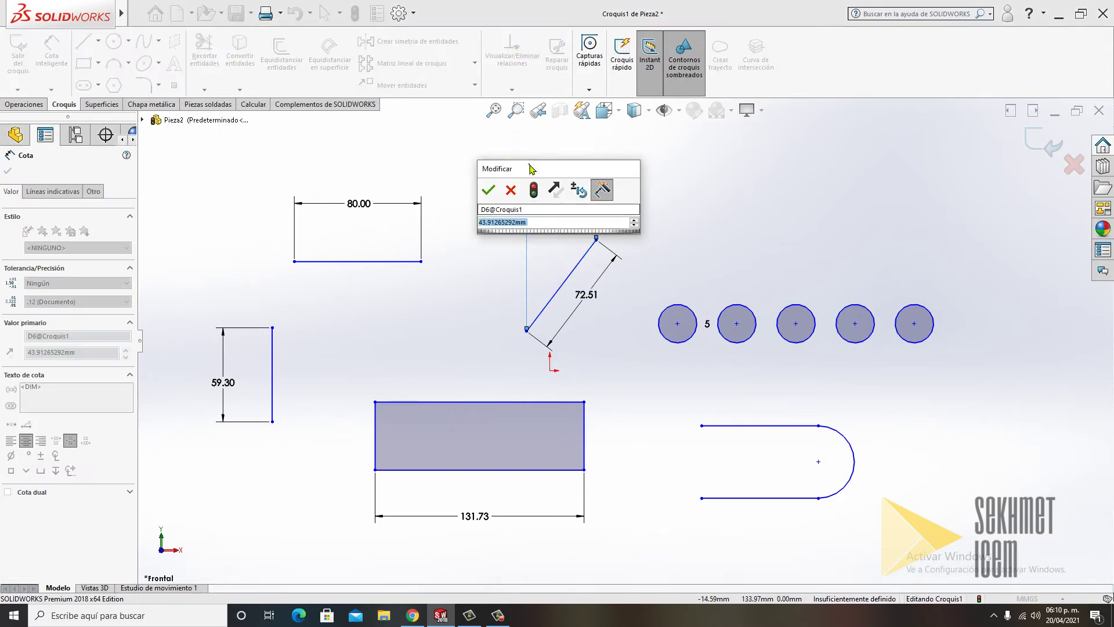
left_click_drag(530, 168, 325, 142)
left_click(284, 155)
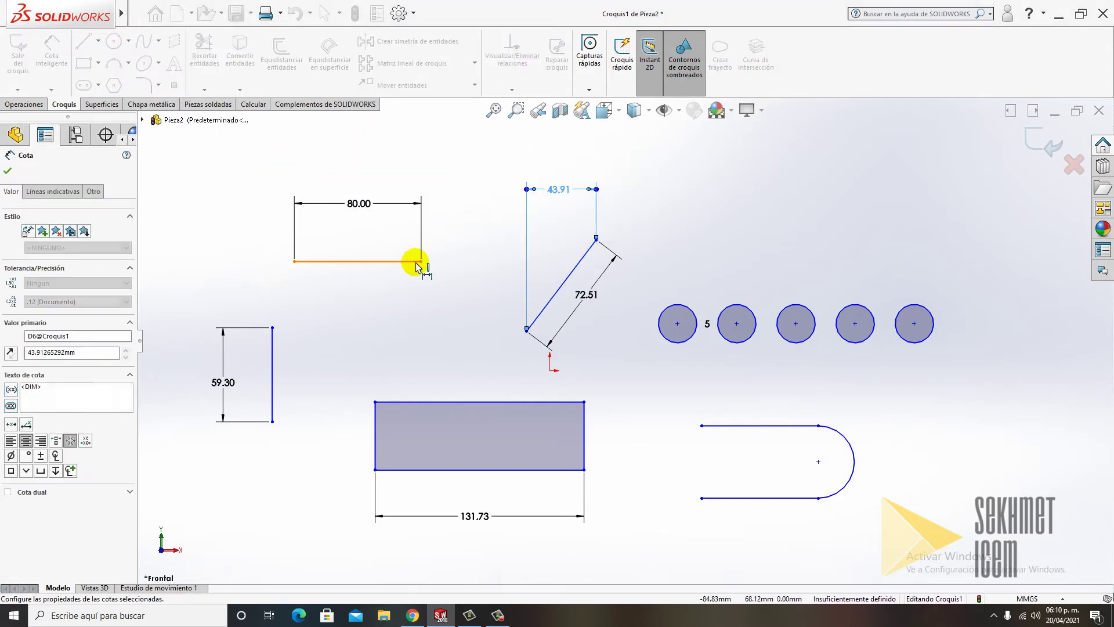
left_click(447, 277)
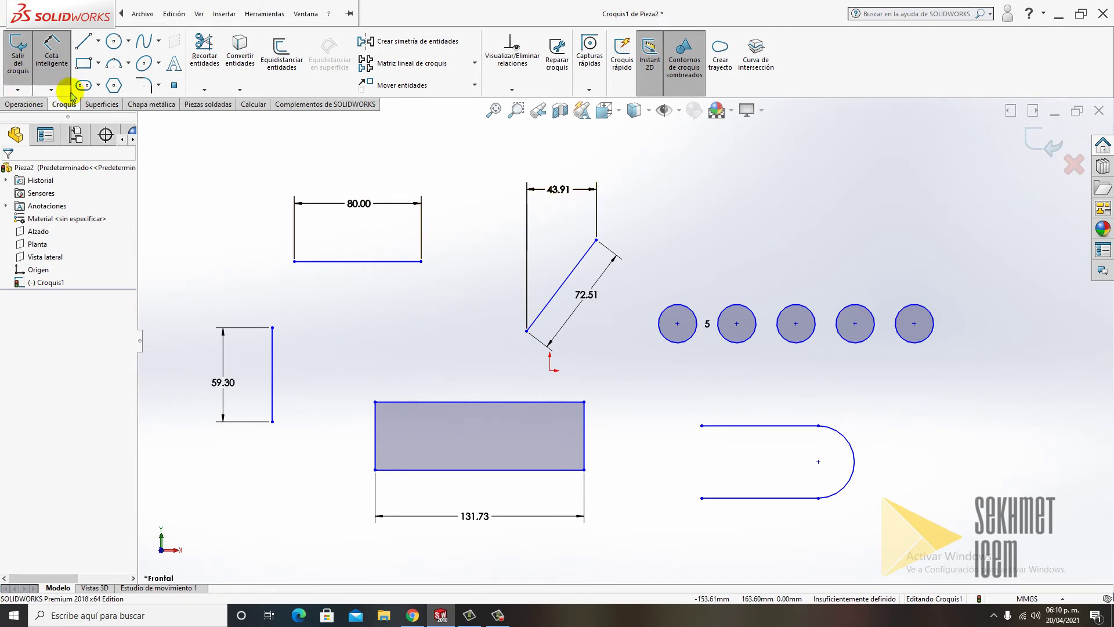
- Add a vertical dimension to the rectangle's left edge, placed outside the rectangle, and accept its drawn height
left_click(56, 91)
left_click(66, 134)
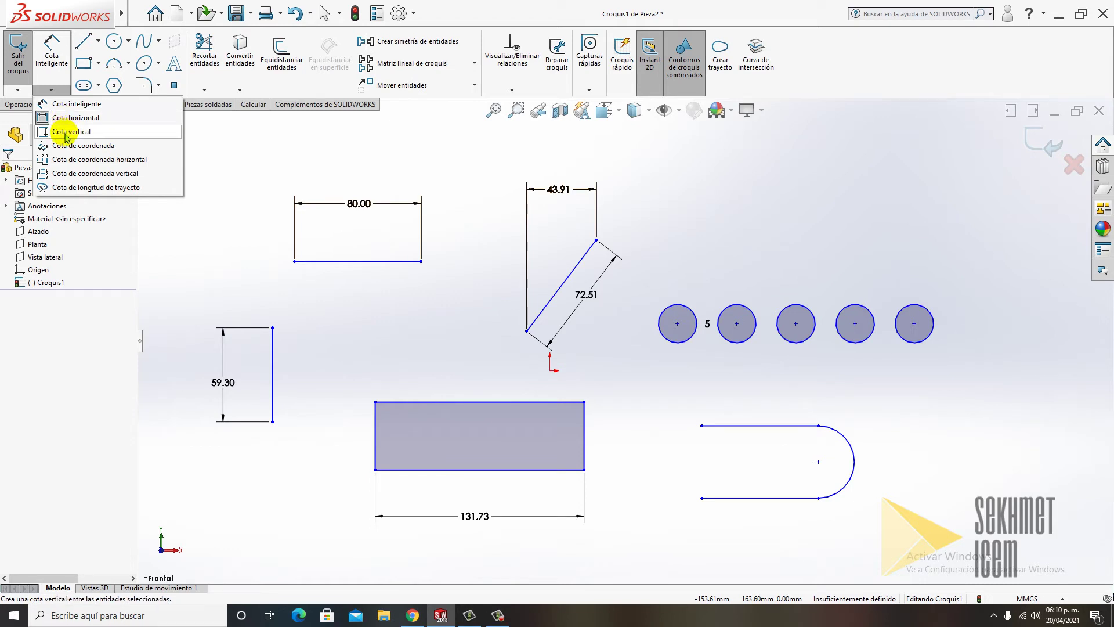
left_click(66, 133)
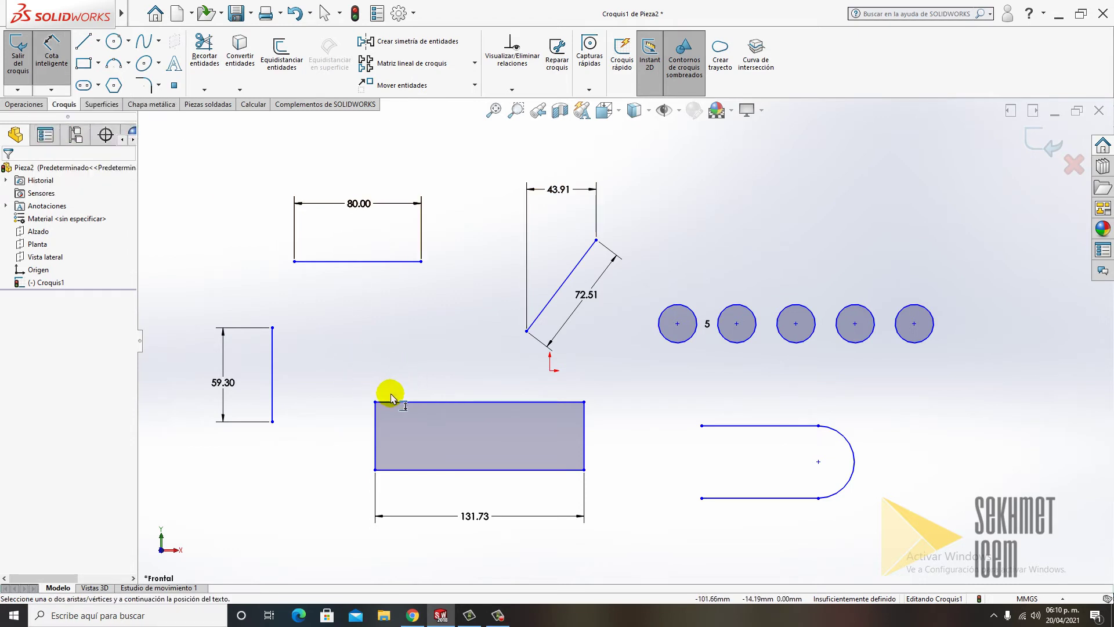
scroll(460, 453, "up", 2)
scroll(480, 469, "down", 2)
scroll(508, 448, "down", 1)
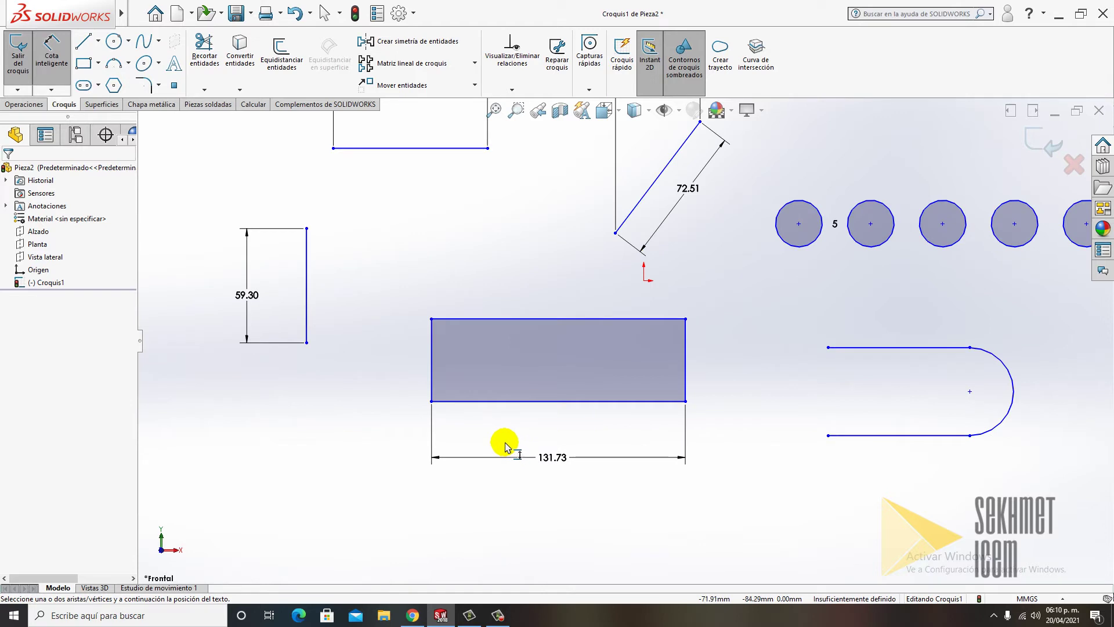
left_click(432, 332)
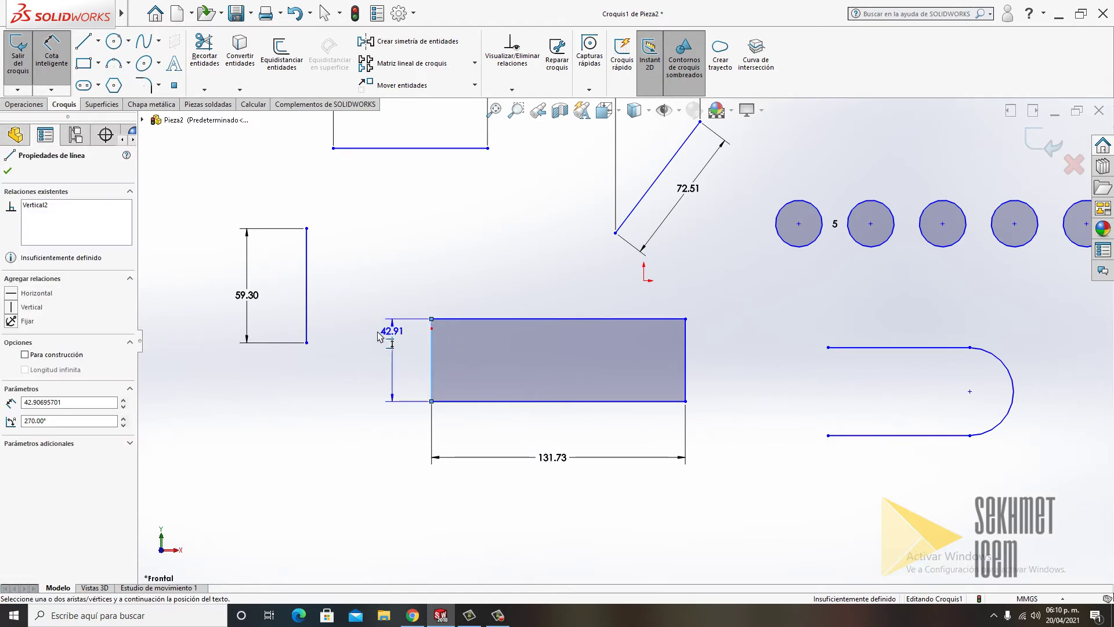
left_click(377, 351)
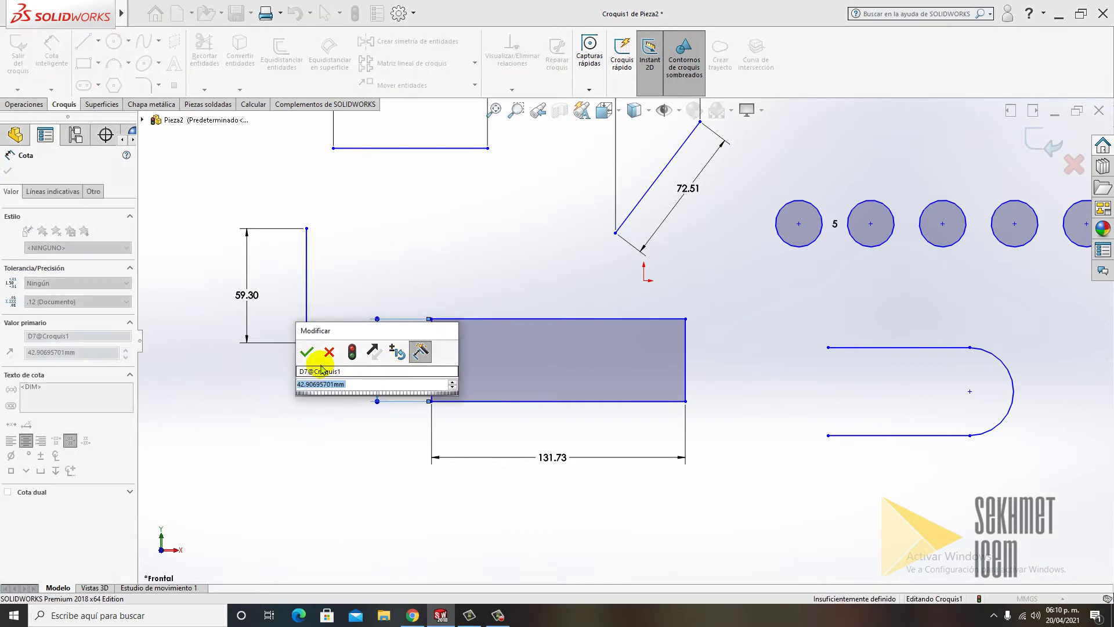
left_click(308, 353)
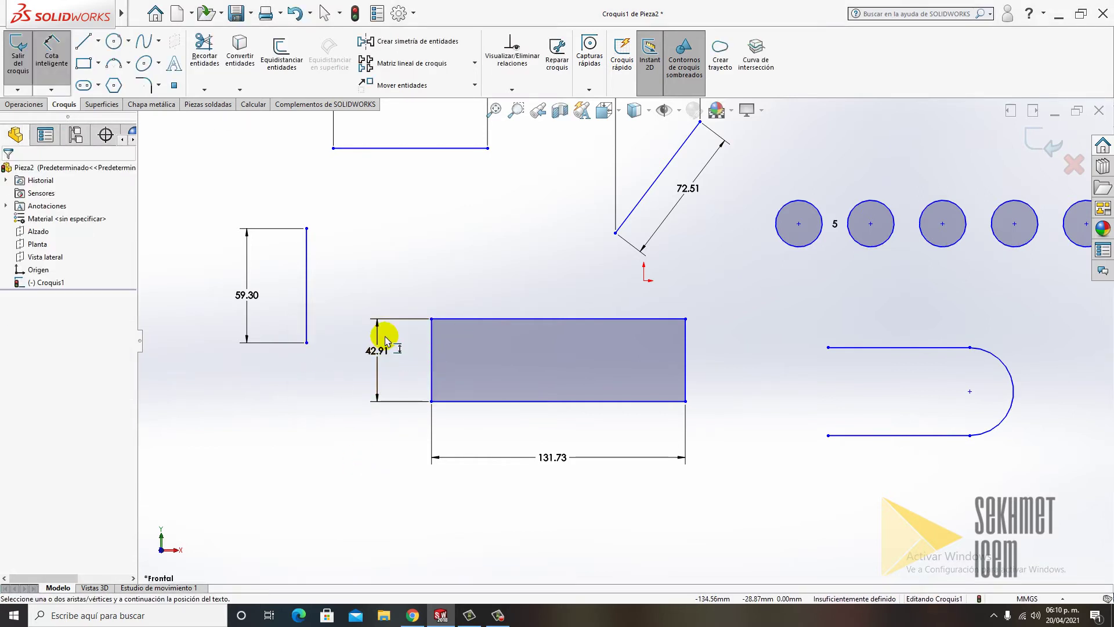
- Try to add a vertical dimension to the inclined line, placed to its left, and decline making it a driven dimension
left_click(522, 319)
left_click(587, 319)
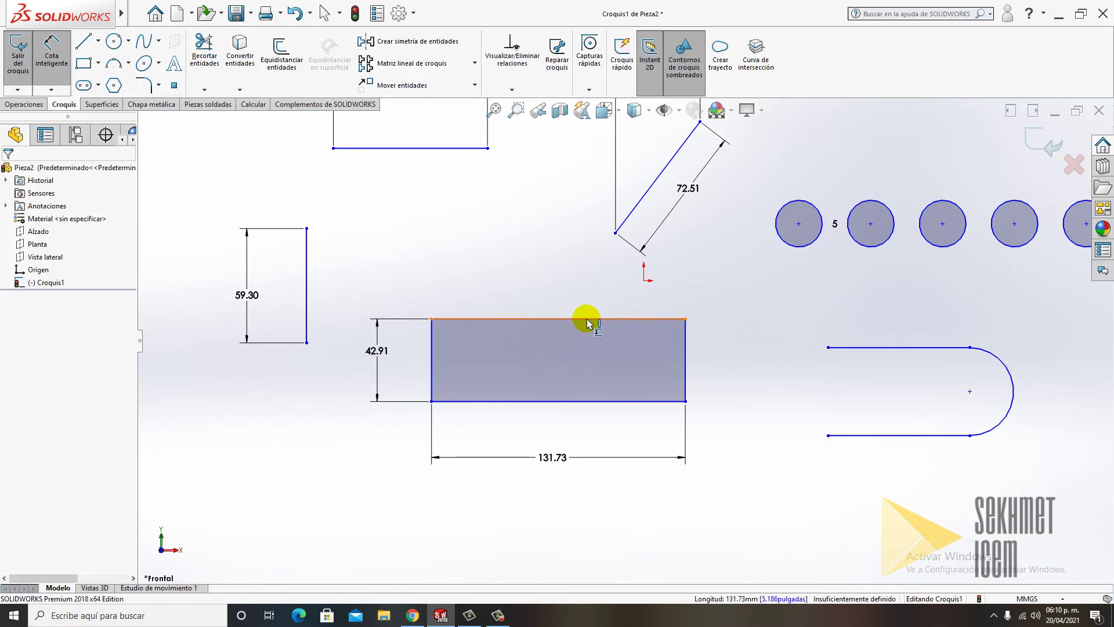
scroll(592, 321, "up", 3)
scroll(655, 235, "down", 1)
scroll(657, 236, "down", 1)
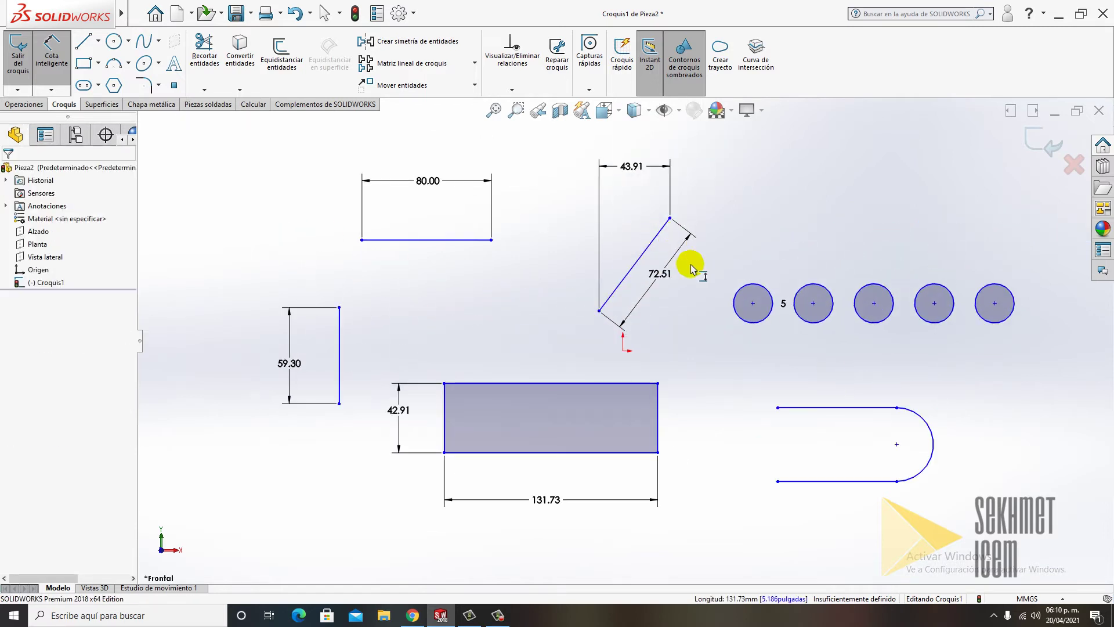
left_click(654, 244)
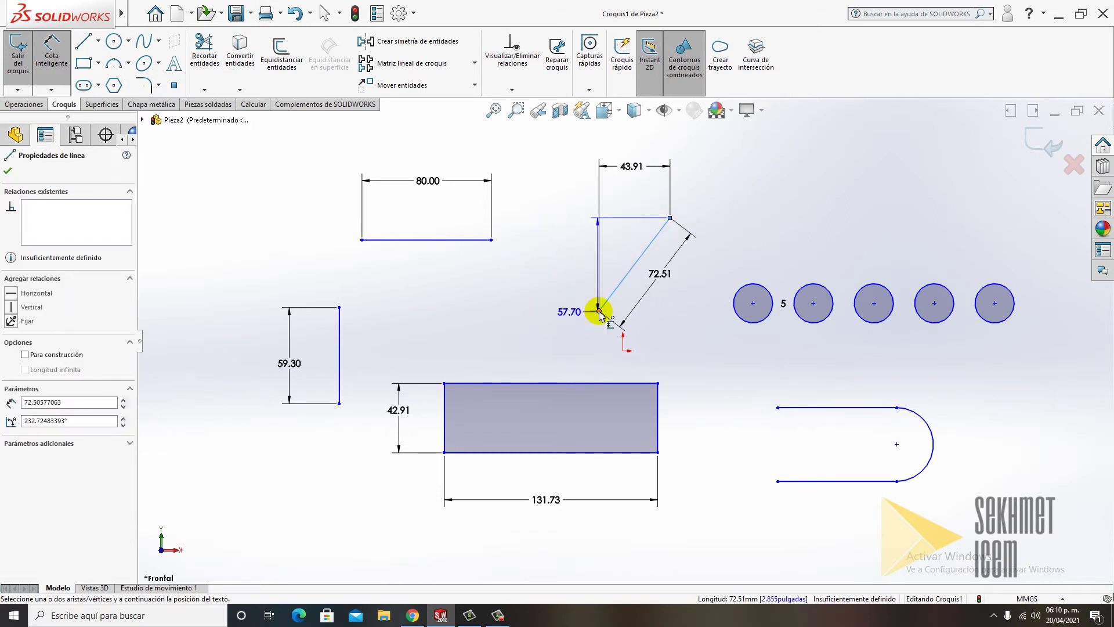
left_click(534, 253)
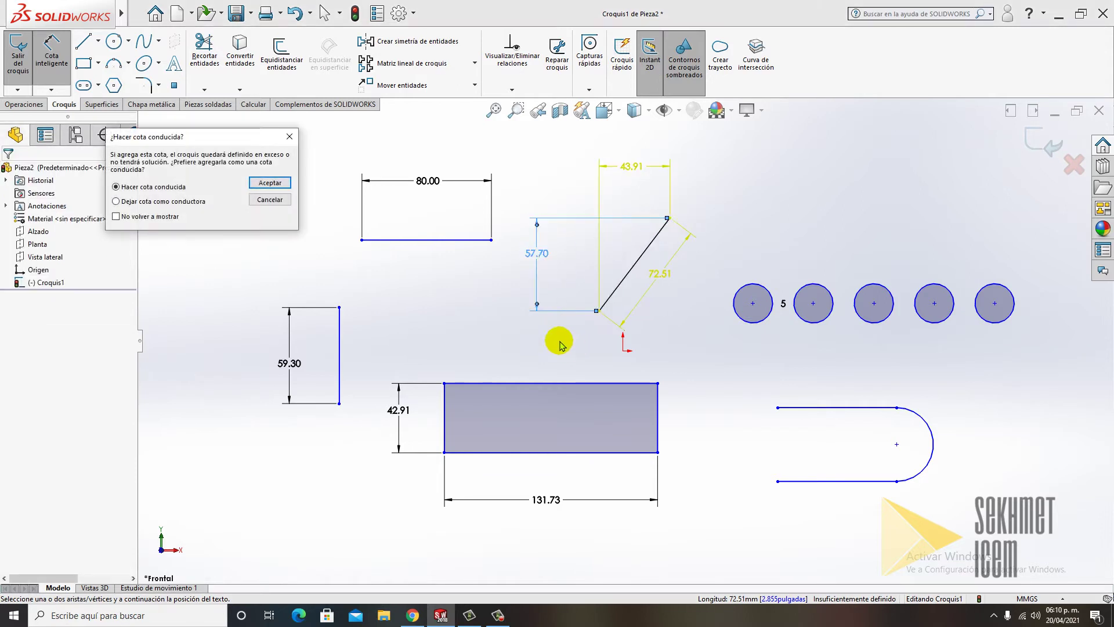
left_click(289, 138)
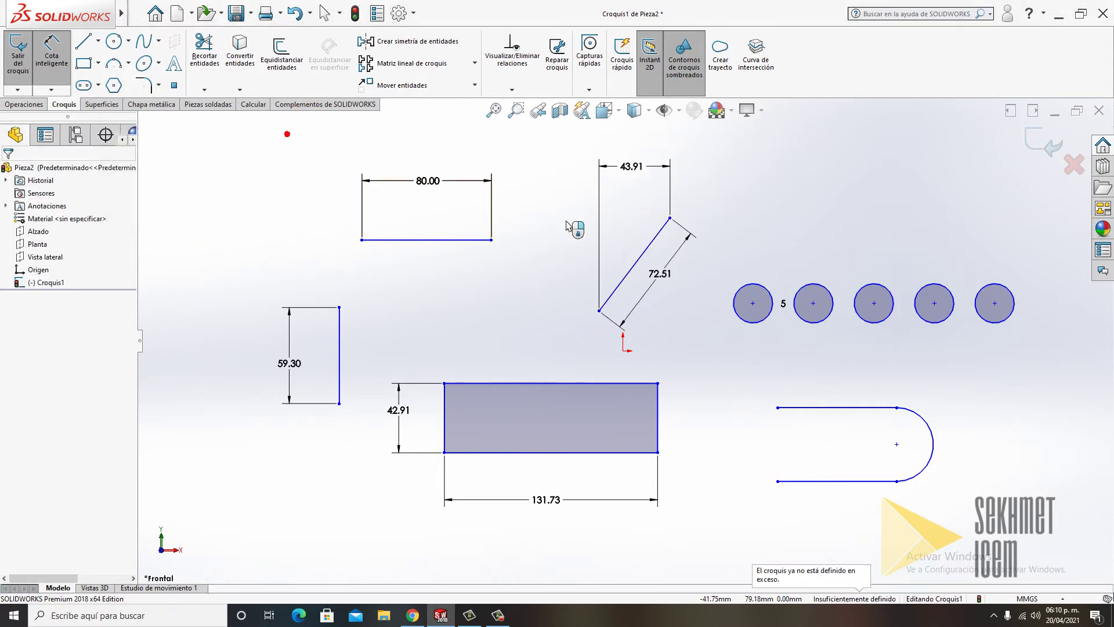
- Place the zero baseline of an ordinate dimension at the center of the first circle in the row, extending below the circle
scroll(661, 378, "up", 3)
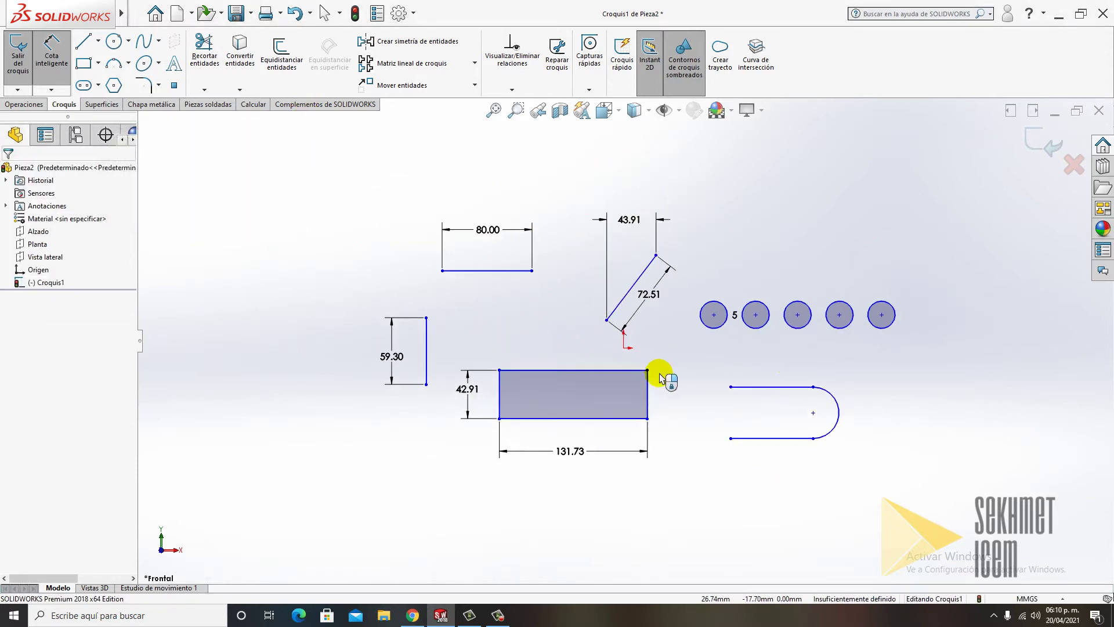
scroll(853, 370, "down", 3)
left_click(52, 89)
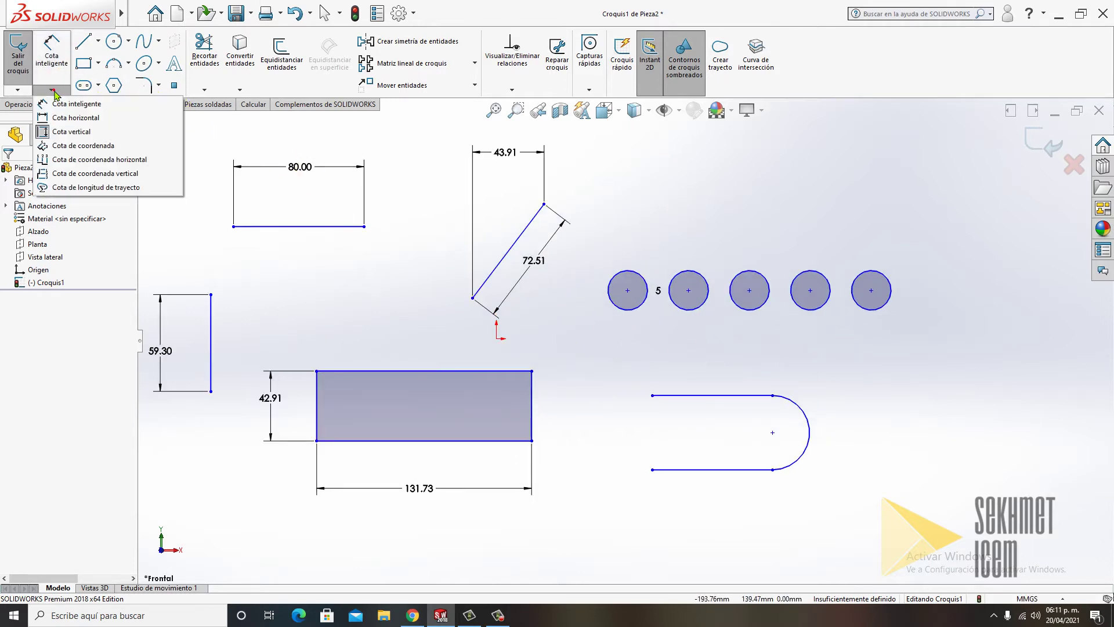
left_click(70, 146)
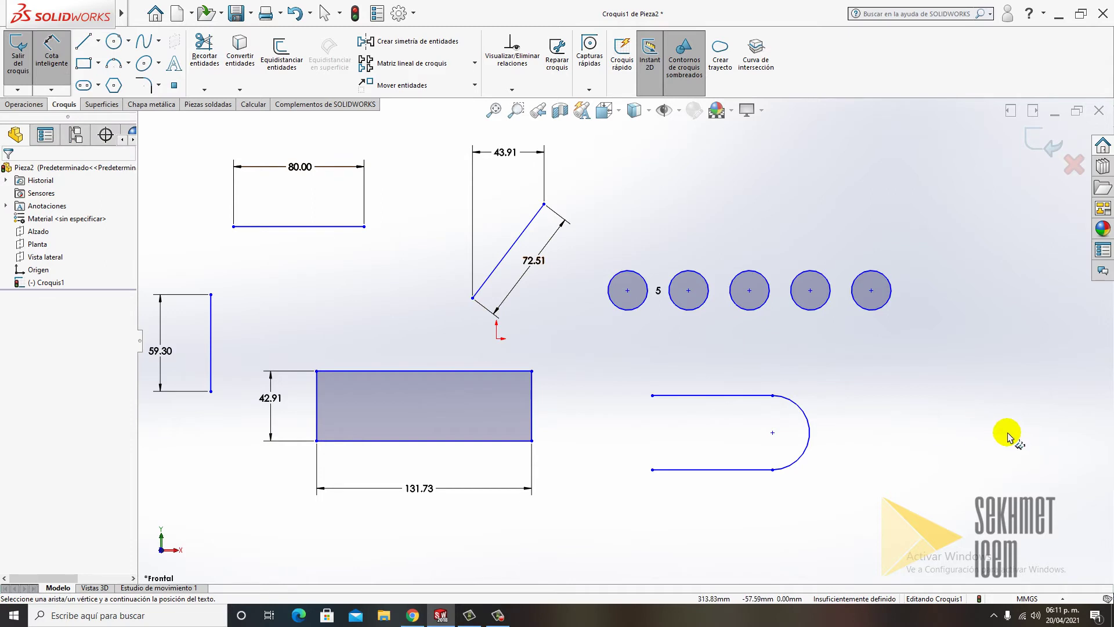
scroll(828, 336, "up", 3)
scroll(704, 356, "down", 3)
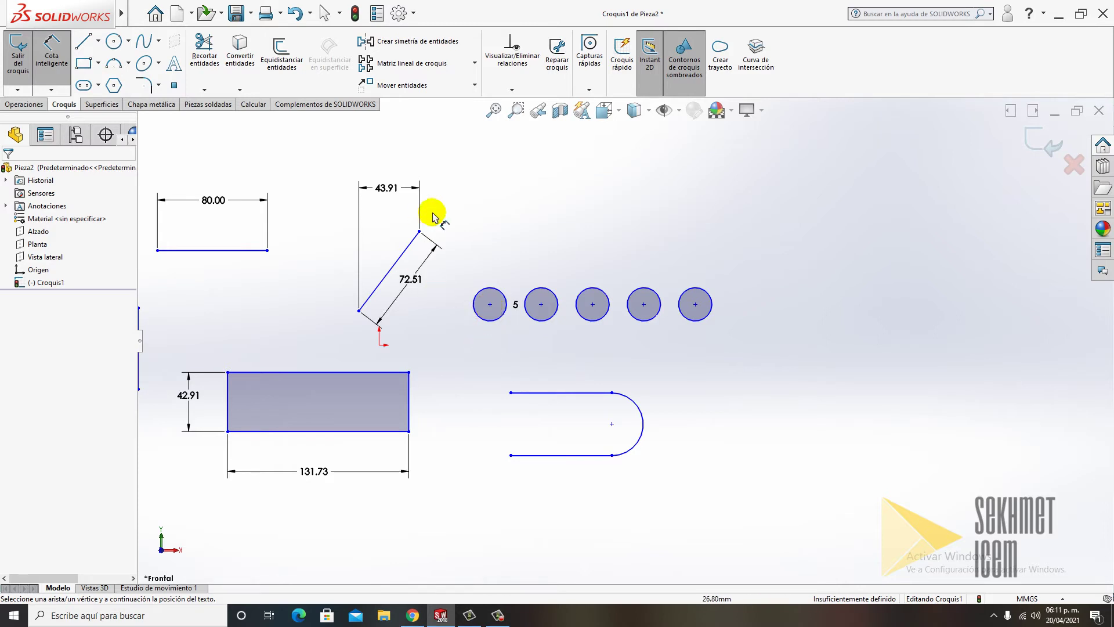
scroll(514, 342, "down", 3)
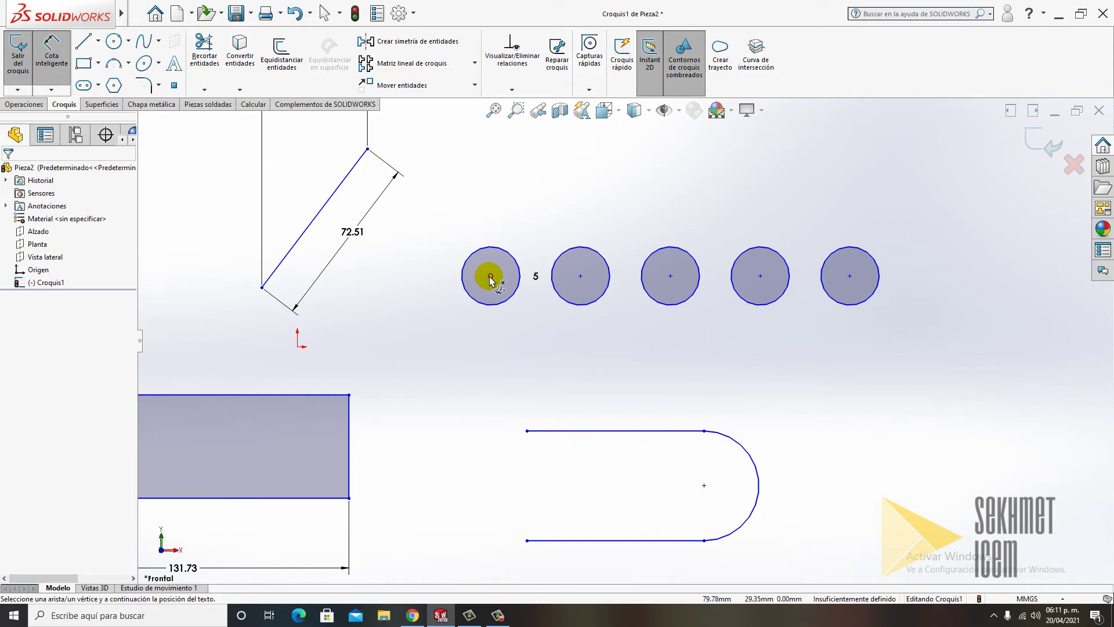
left_click_drag(490, 277, 491, 367)
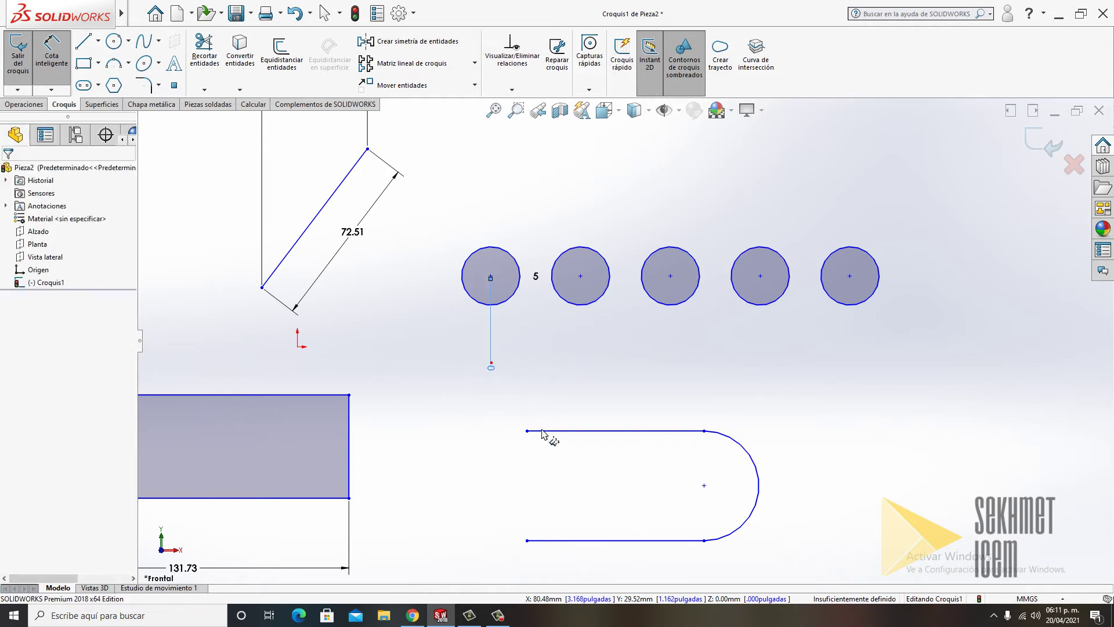
left_click(491, 368)
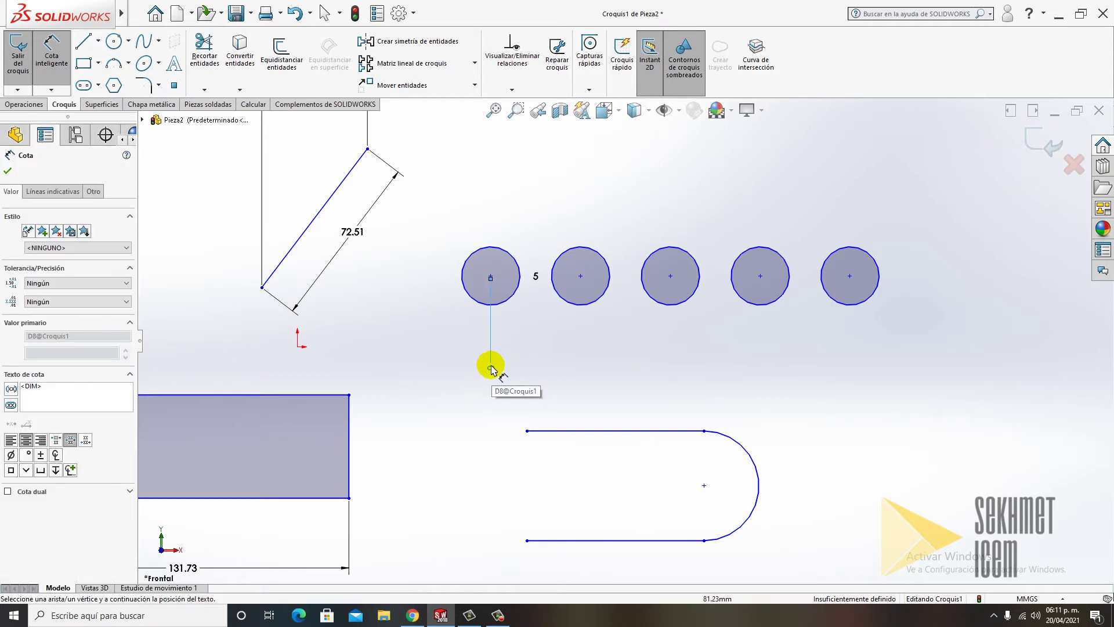
- Add the ordinate dimension at the second circle's center, and try the third circle's center, declining to make that dimension driven
left_click_drag(490, 277, 527, 315)
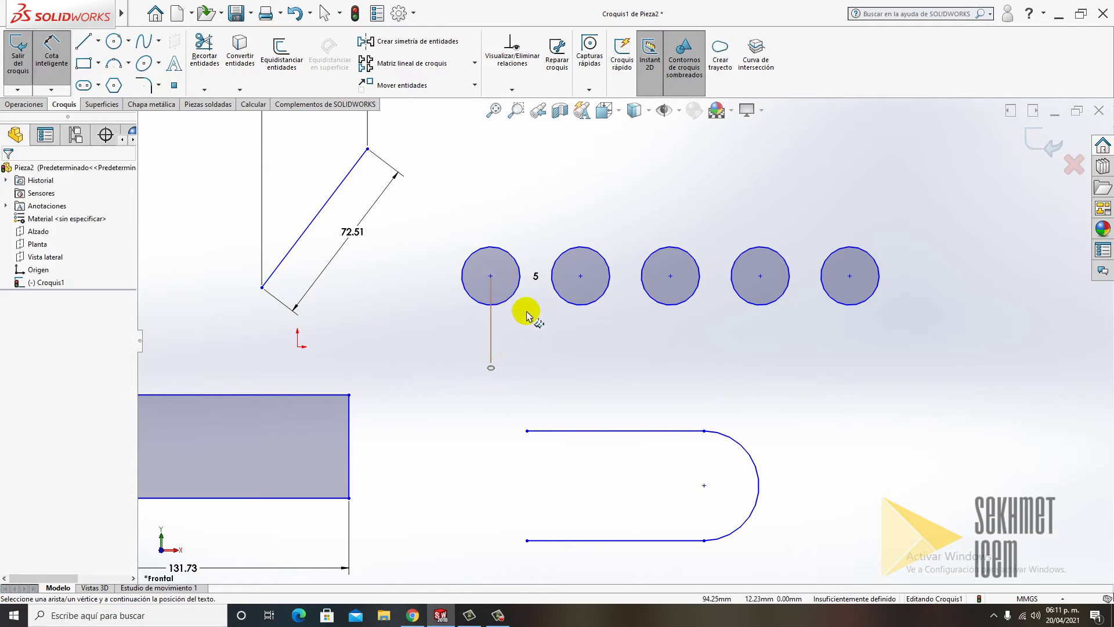
left_click(580, 277)
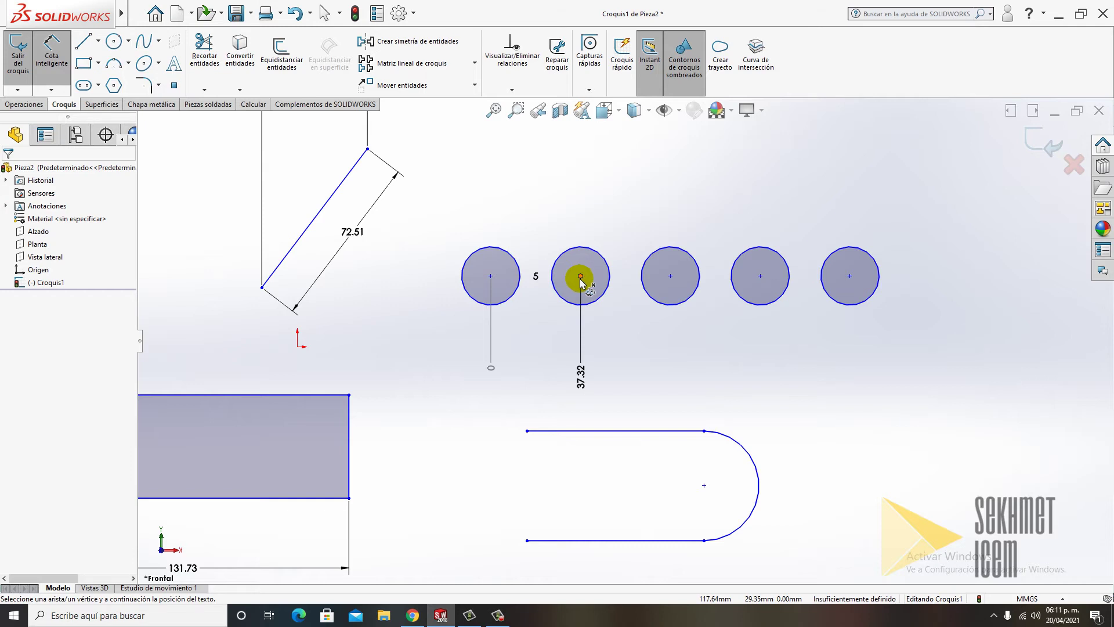
left_click(671, 277)
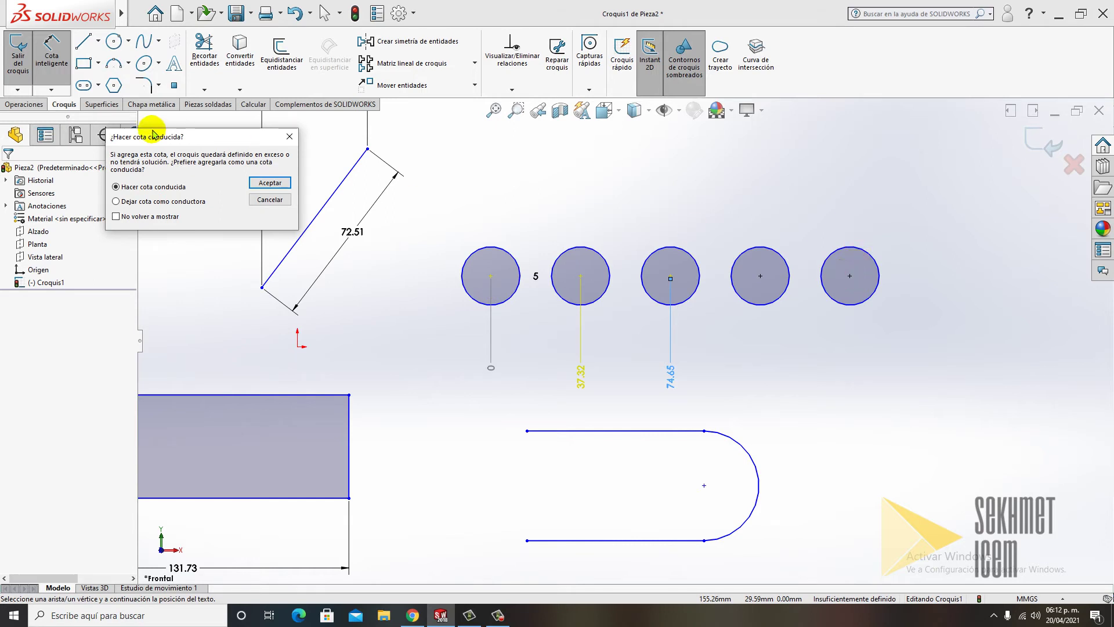
left_click(290, 136)
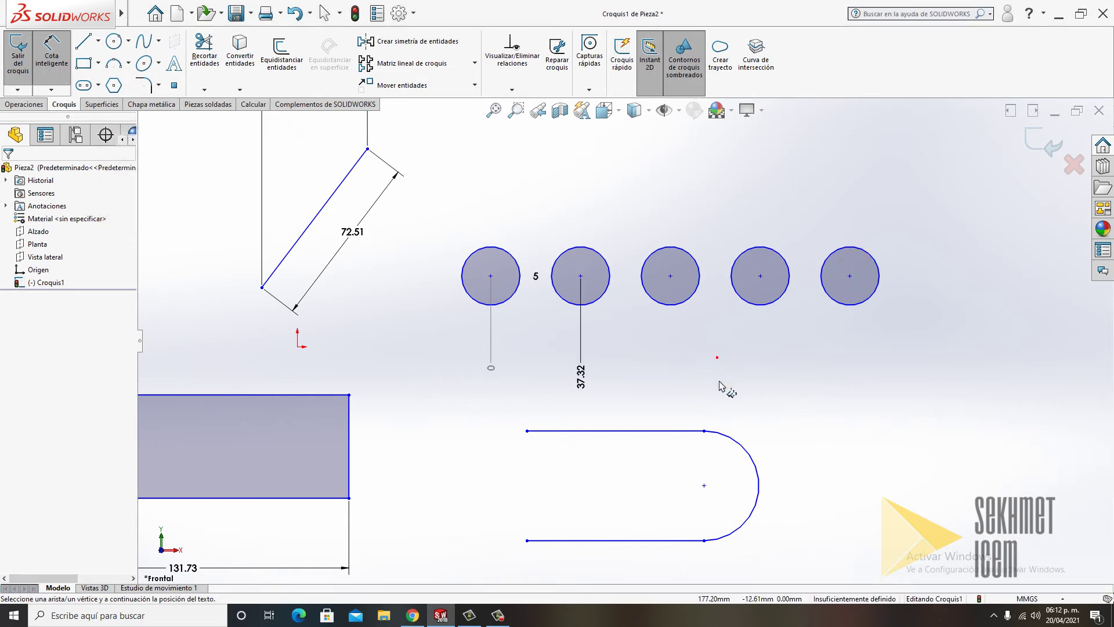
- Place the zero baseline of a horizontal ordinate dimension at the rectangle's upper-left corner, extending above the rectangle
key("f")
left_click(51, 89)
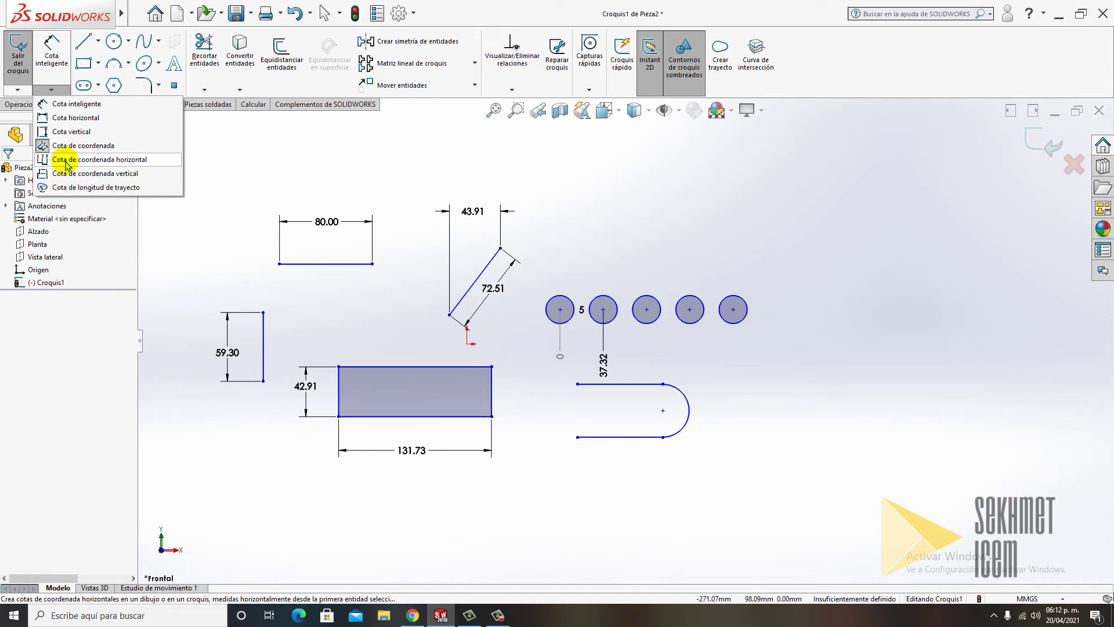
left_click(67, 165)
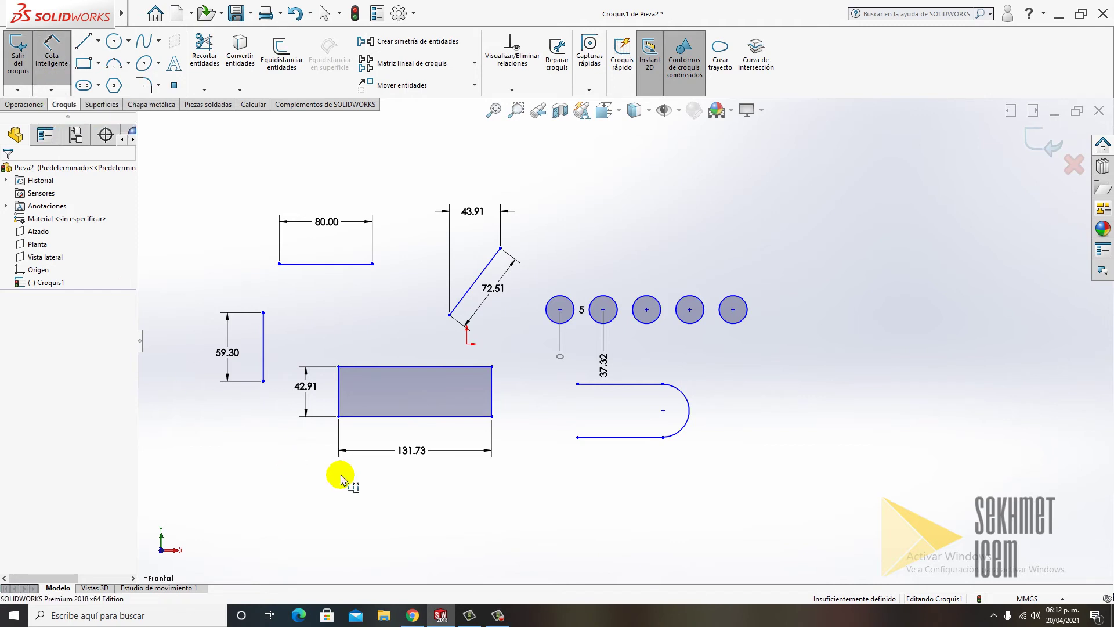
scroll(415, 421, "down", 3)
scroll(446, 479, "up", 2)
scroll(447, 481, "up", 1)
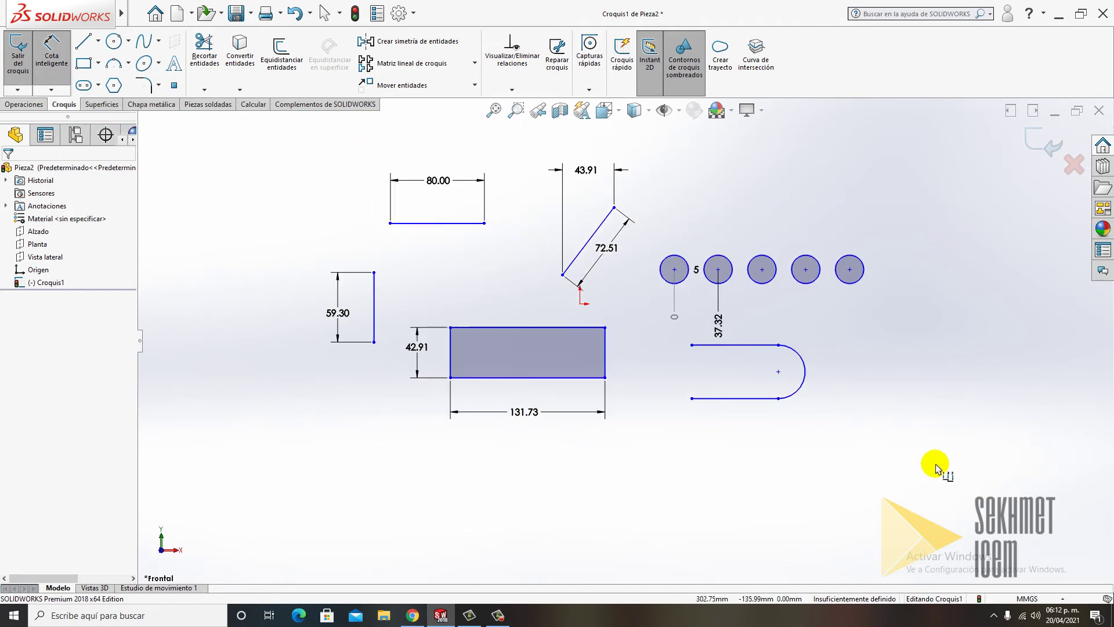
scroll(702, 403, "down", 3)
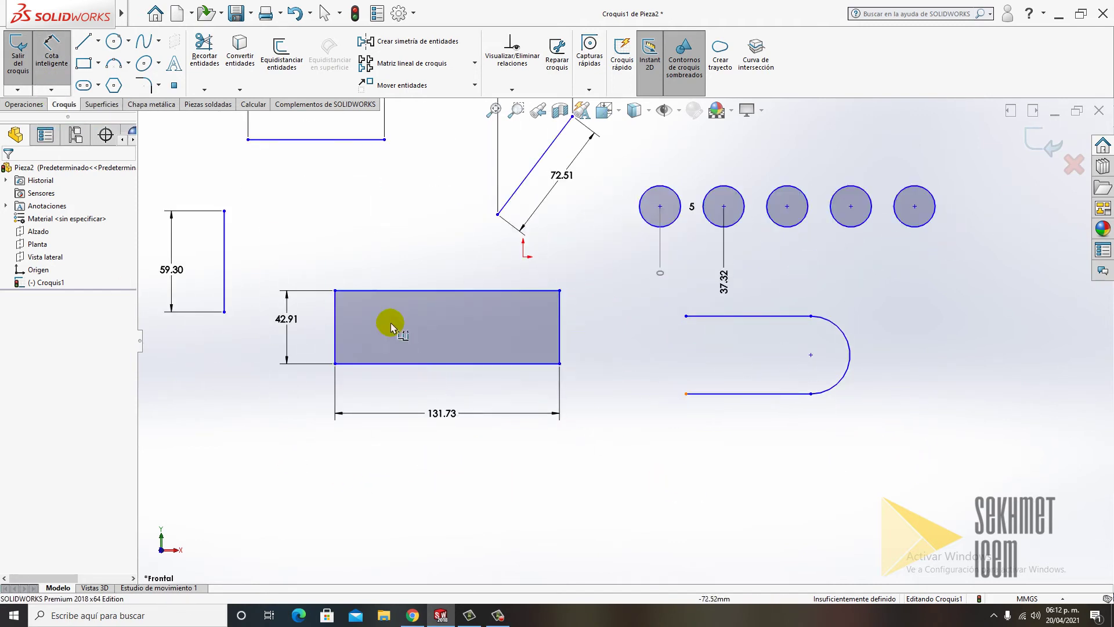
left_click(335, 290)
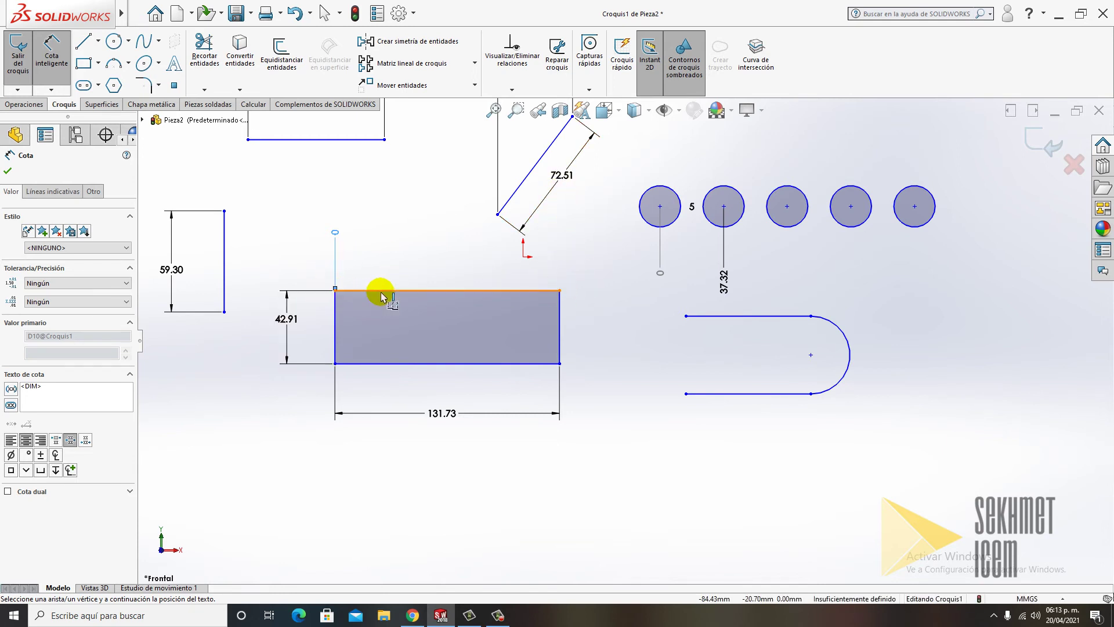
- Try to add a horizontal ordinate dimension at the rectangle's upper-right corner, and decline making it a driven dimension
left_click(559, 290)
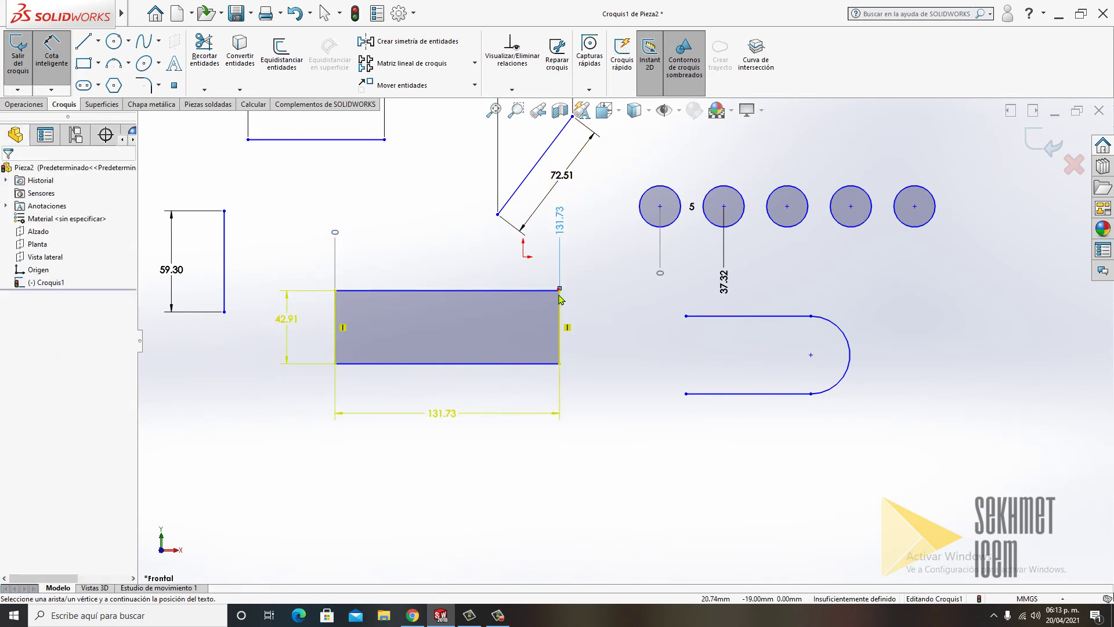
left_click(566, 318)
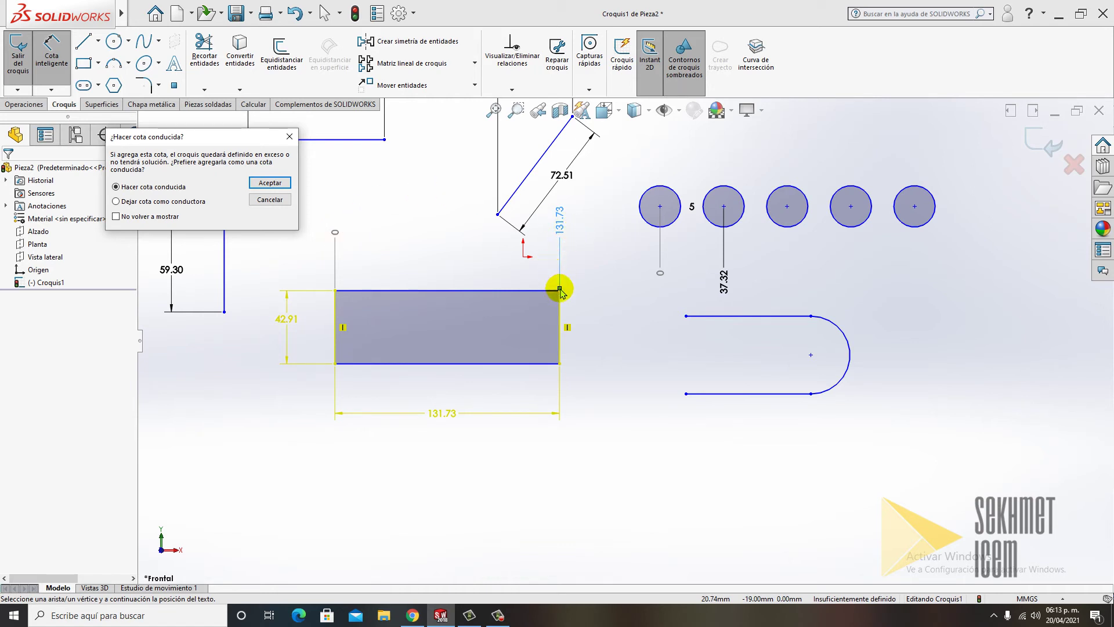
left_click(290, 137)
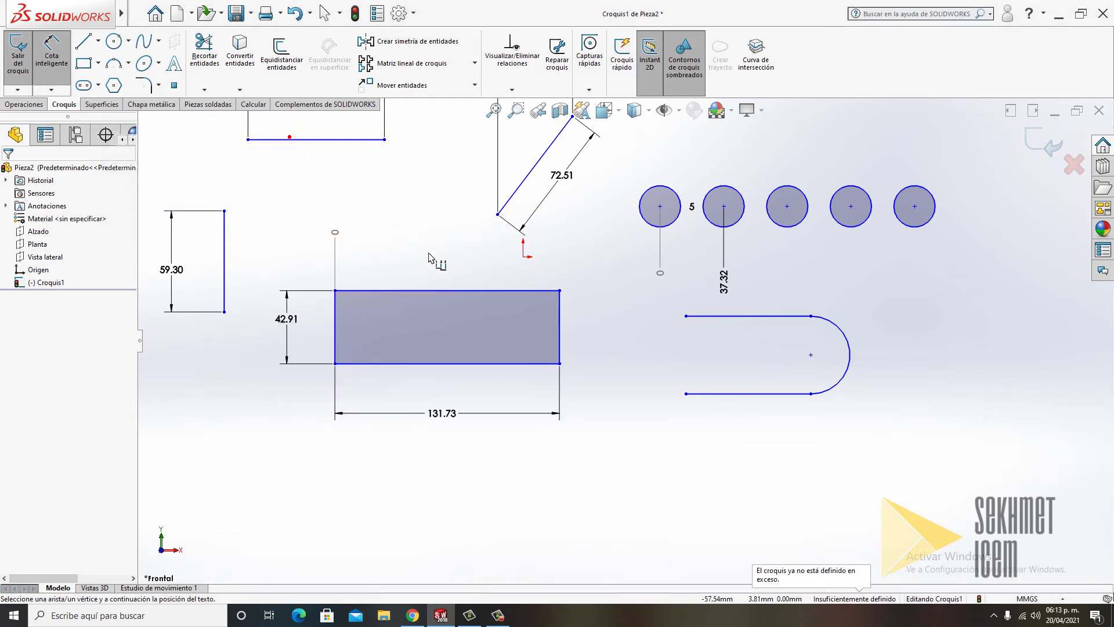
- Add vertical ordinate dimensions to the open slot profile, with the zero baseline at the upper line's open end and a dimension at the lower line's open end
left_click(51, 90)
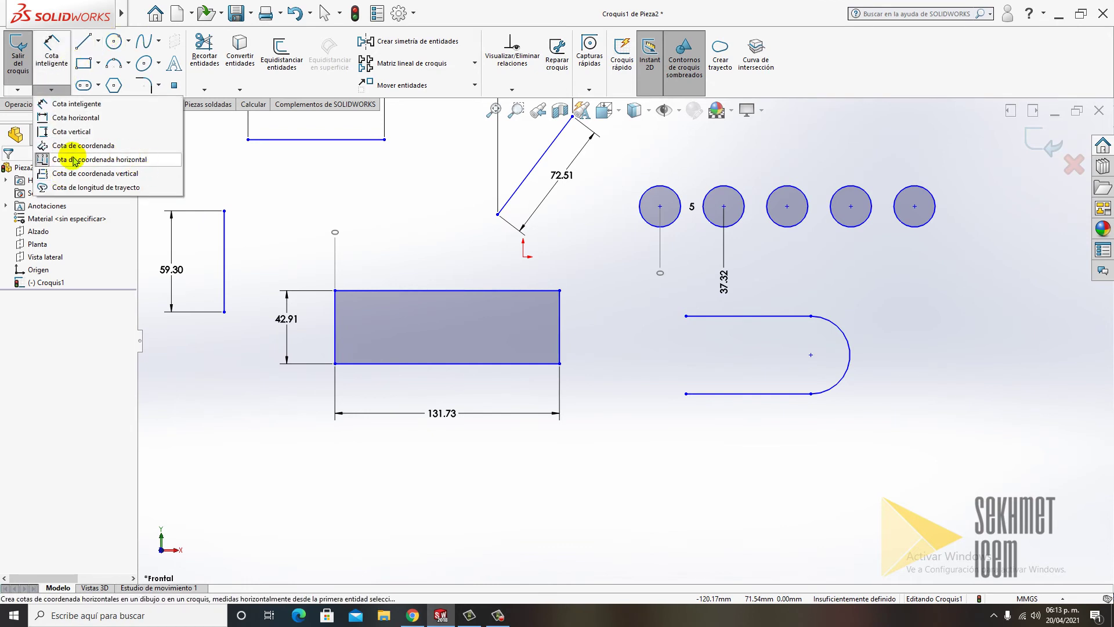
left_click(134, 174)
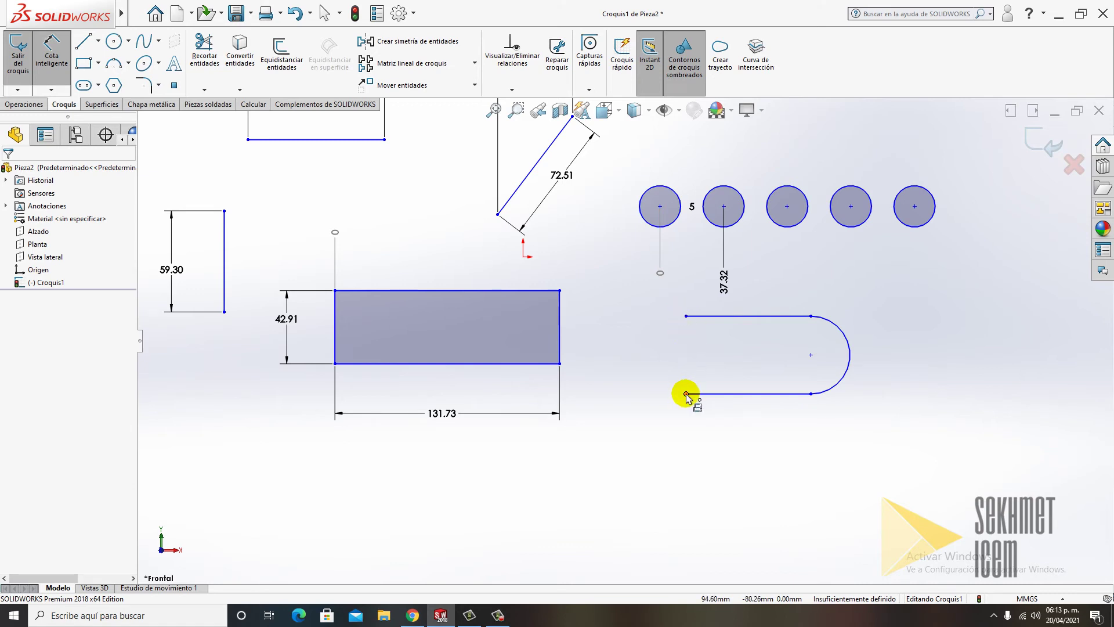
left_click(684, 317)
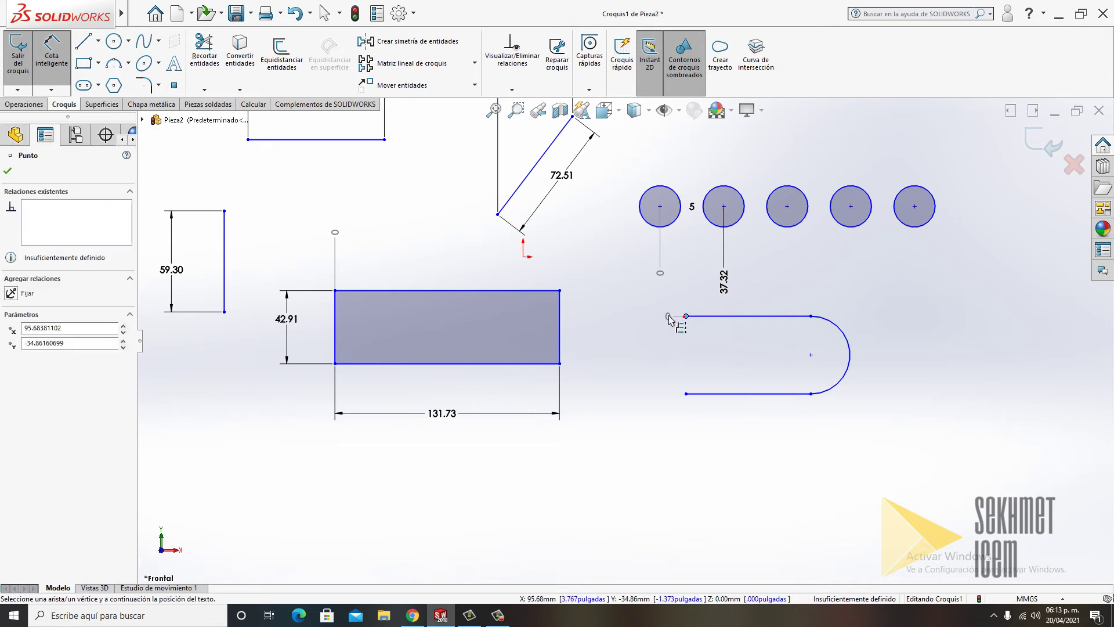
left_click(643, 315)
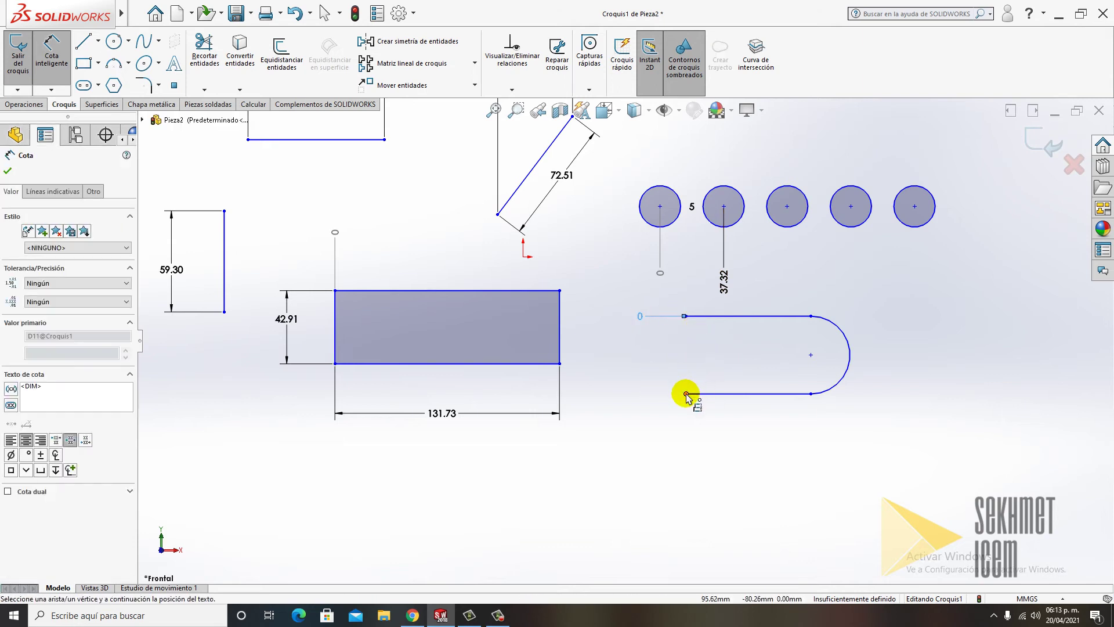
scroll(807, 378, "down", 2)
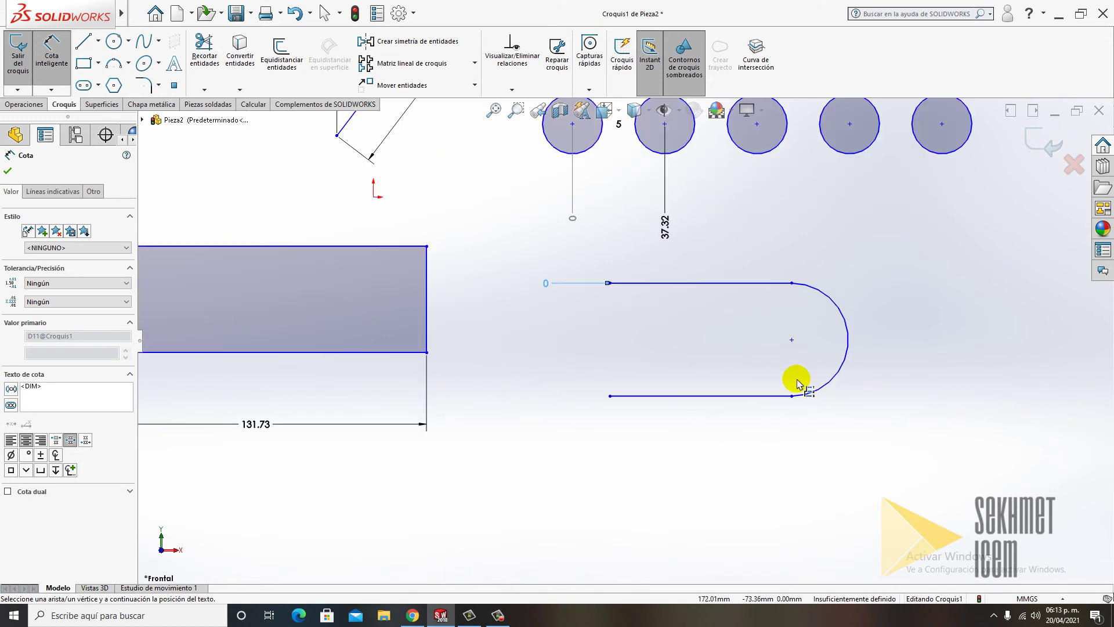
left_click(610, 397)
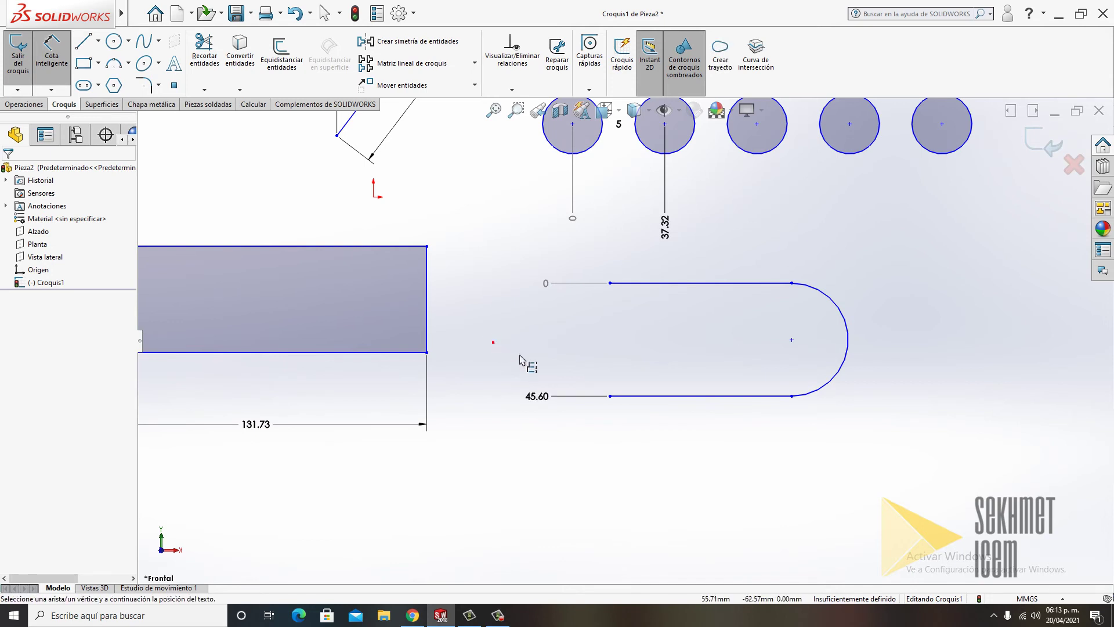
left_click(545, 284)
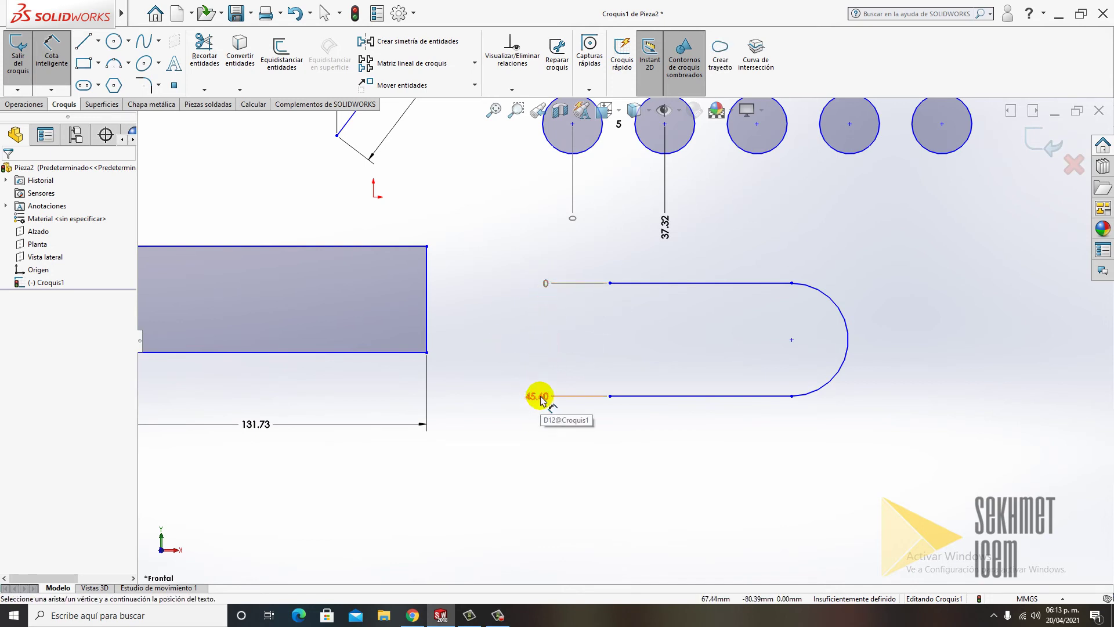
- Delete both vertical ordinate dimensions from the open slot profile, including its zero baseline
key("z")
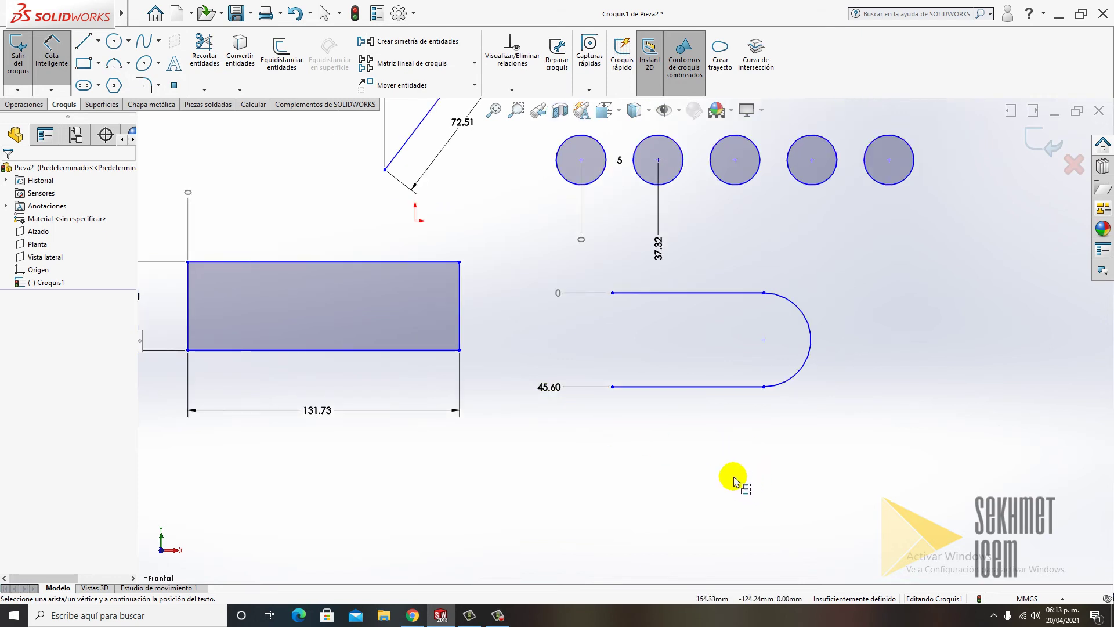
left_click(596, 388)
key("Delete")
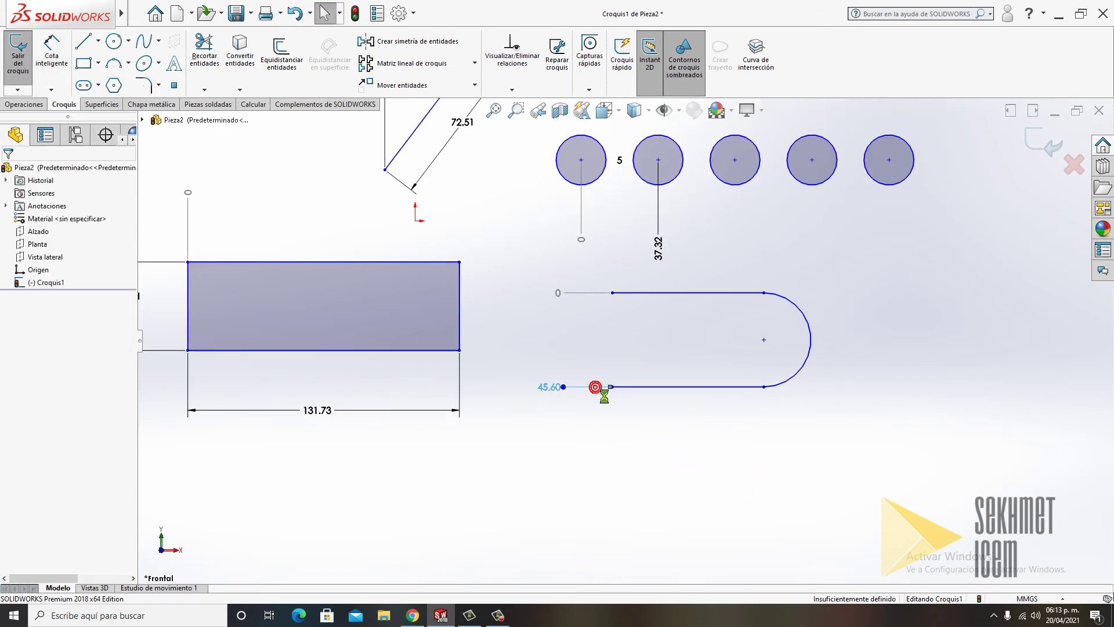
left_click(596, 293)
key("Delete")
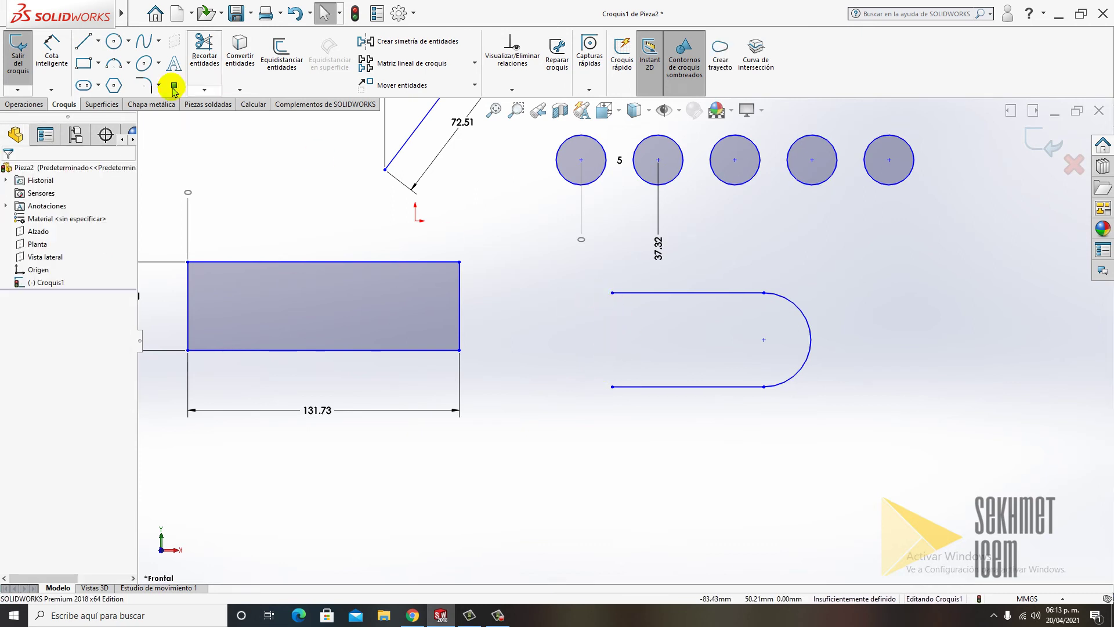
- Add a path length dimension along the slot profile's upper line, arc and lower line, and place its label below and right of the arc
left_click(43, 90)
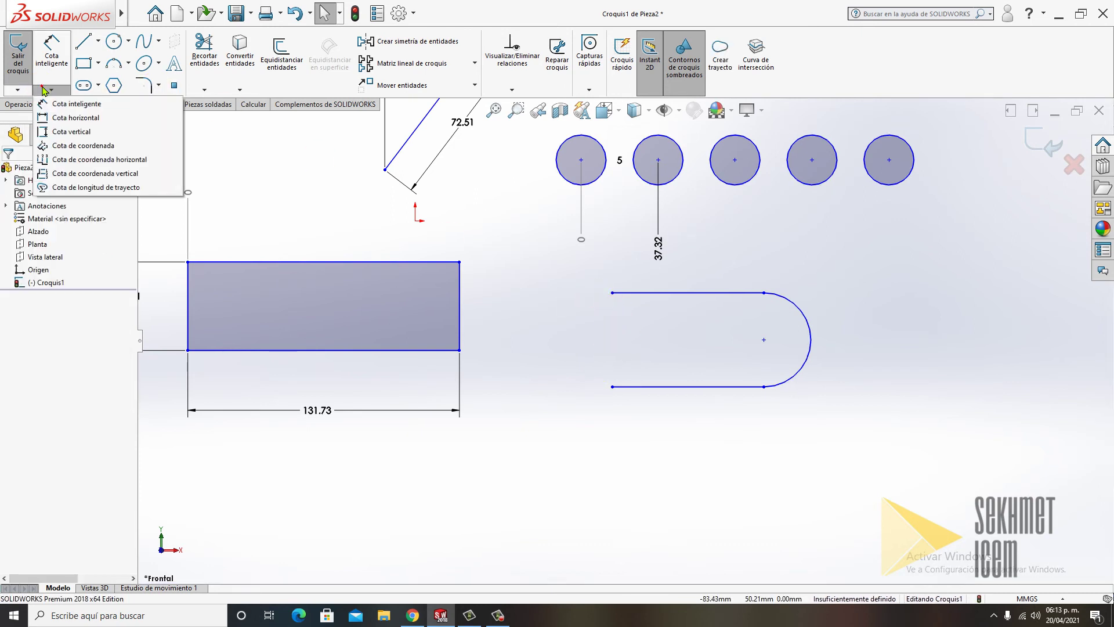
left_click(110, 187)
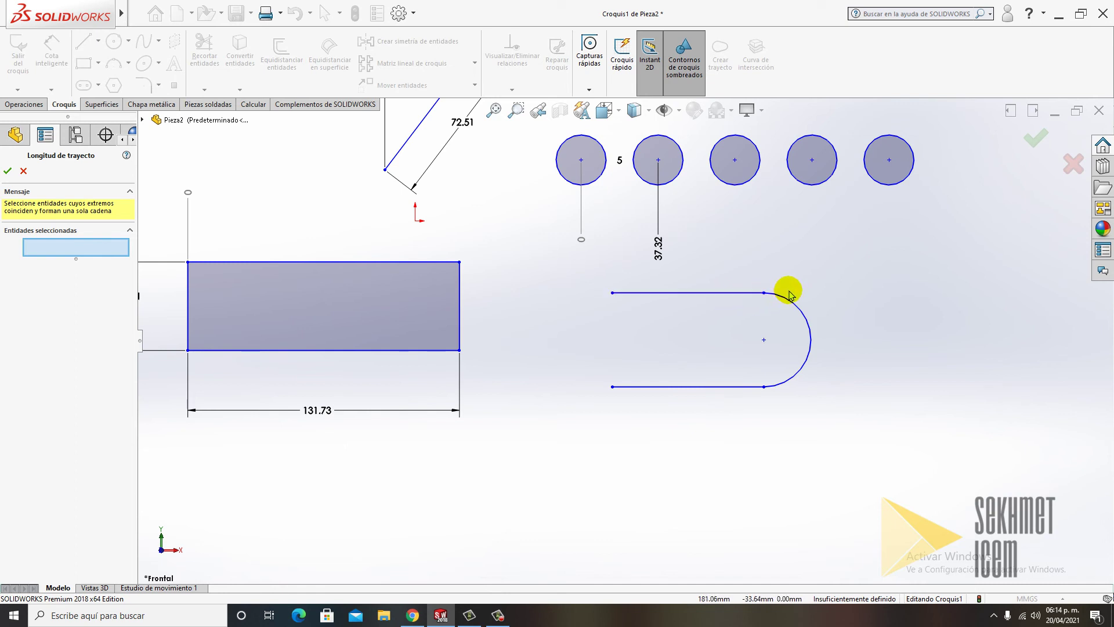
left_click(681, 294)
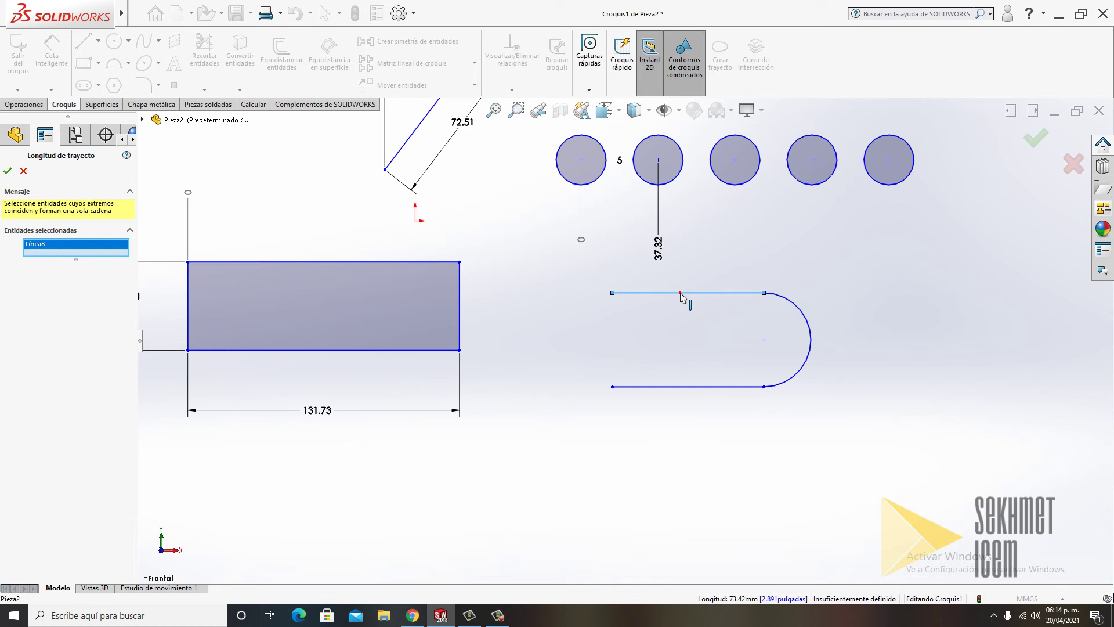
left_click(810, 325)
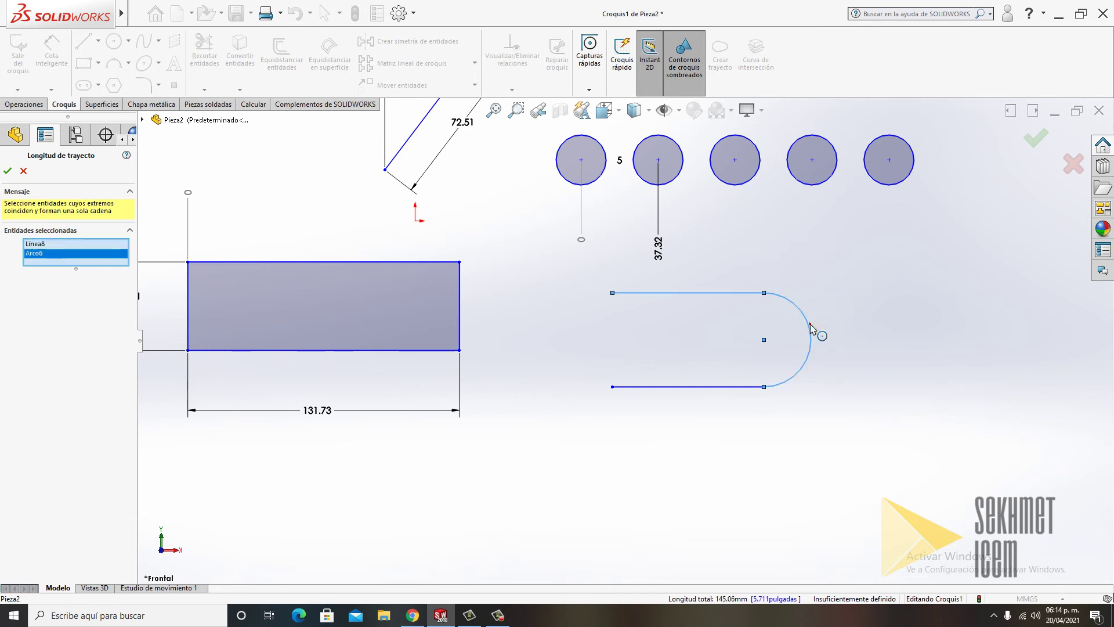
left_click(725, 387)
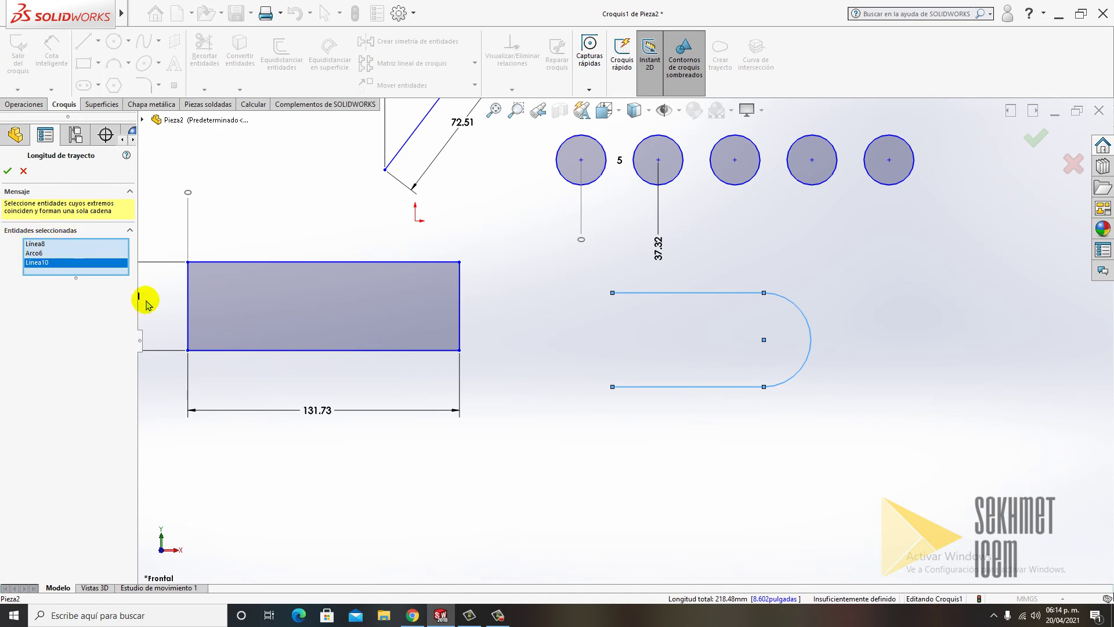
left_click(8, 172)
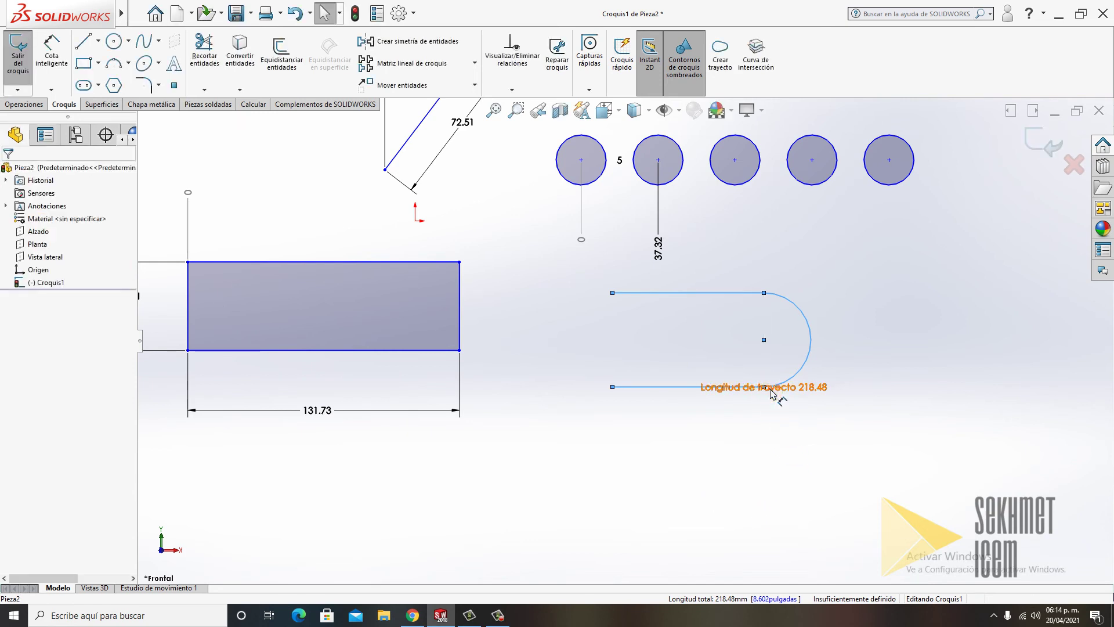
left_click_drag(777, 401, 878, 427)
left_click(826, 428)
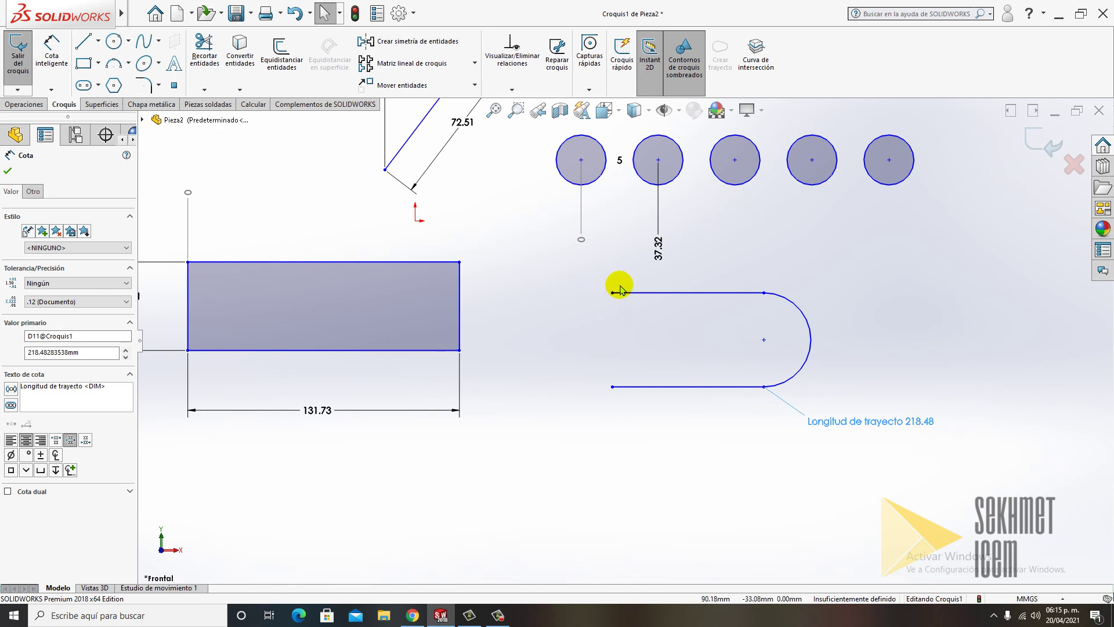
- Set the slot profile's path length dimension to 300 mm
double_click(918, 428)
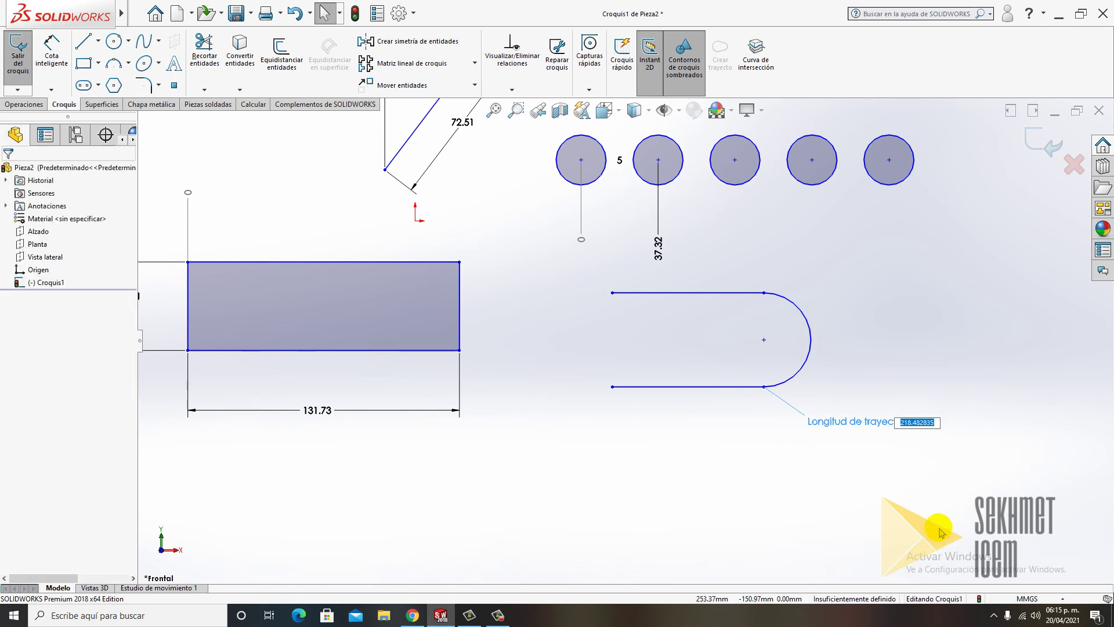
key("Return")
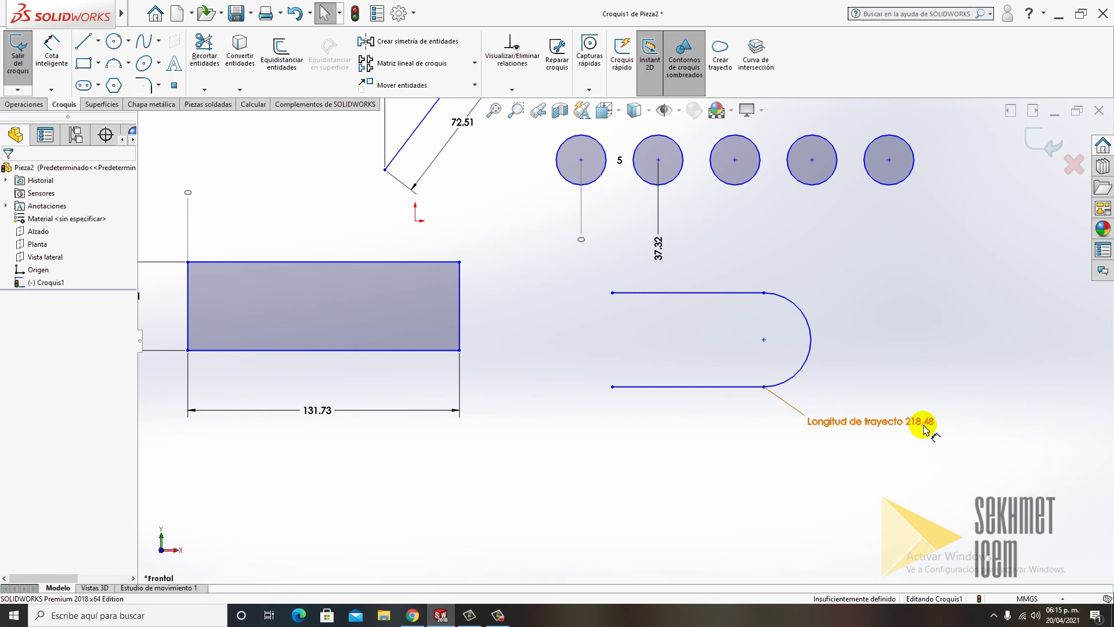
double_click(918, 423)
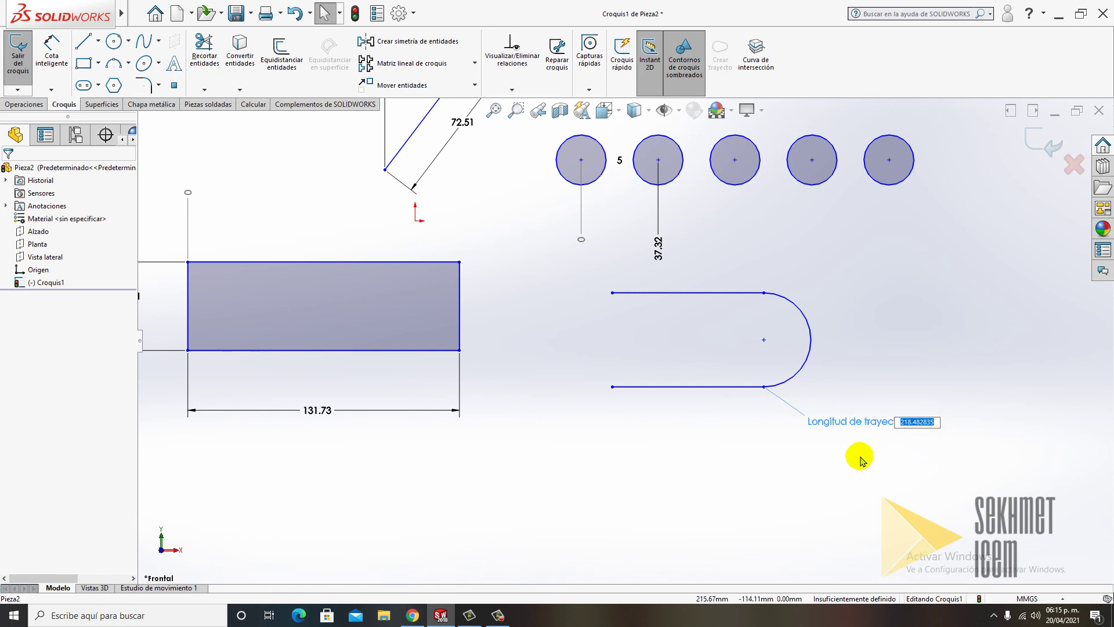
type("300")
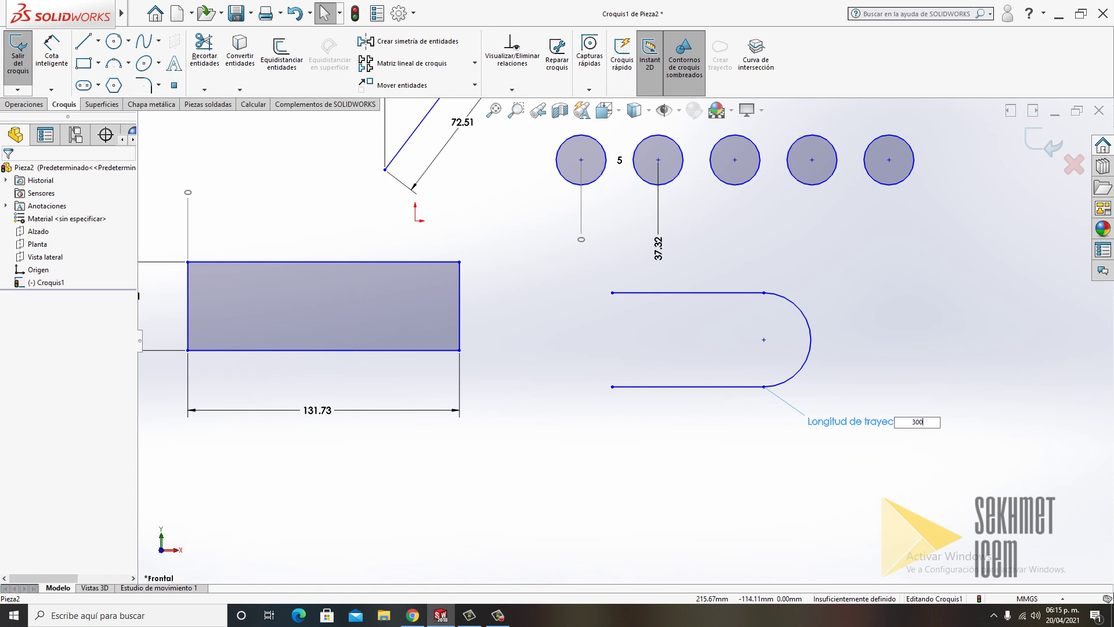
key("Return")
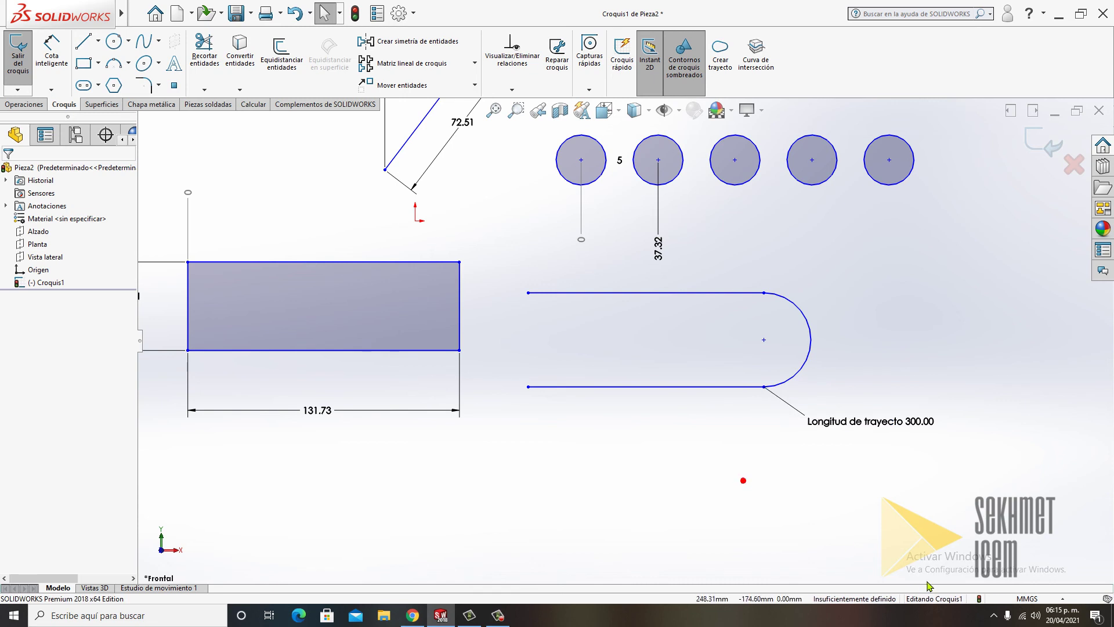
left_click(53, 47)
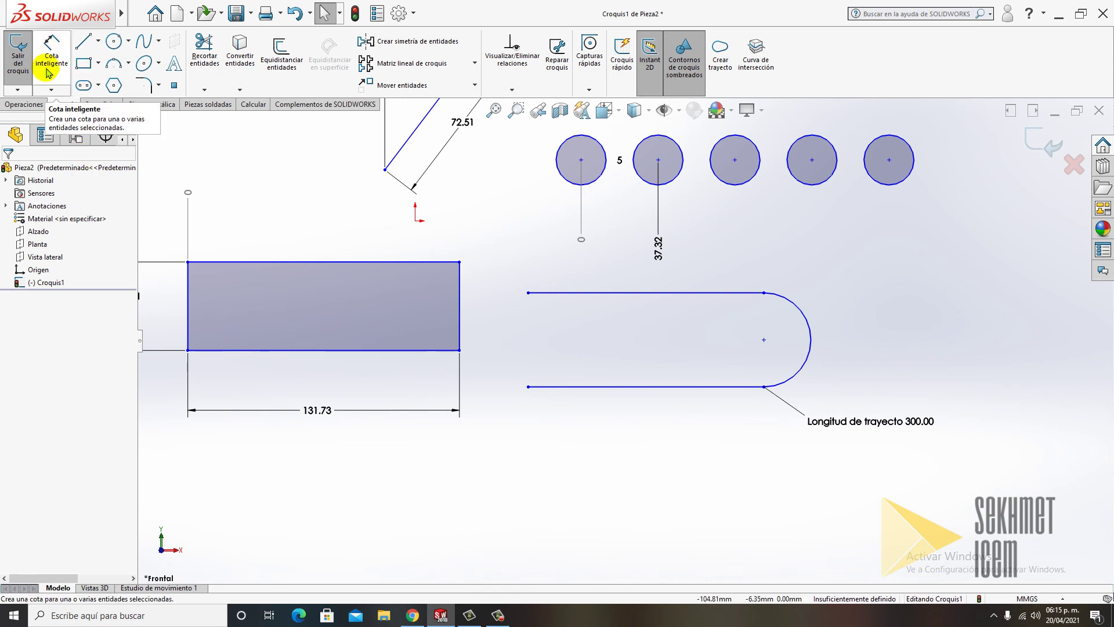
- Add smart dimensions for the lengths of the slot profile's upper and lower lines, placed above and below the profile, keeping their current values
left_click(46, 69)
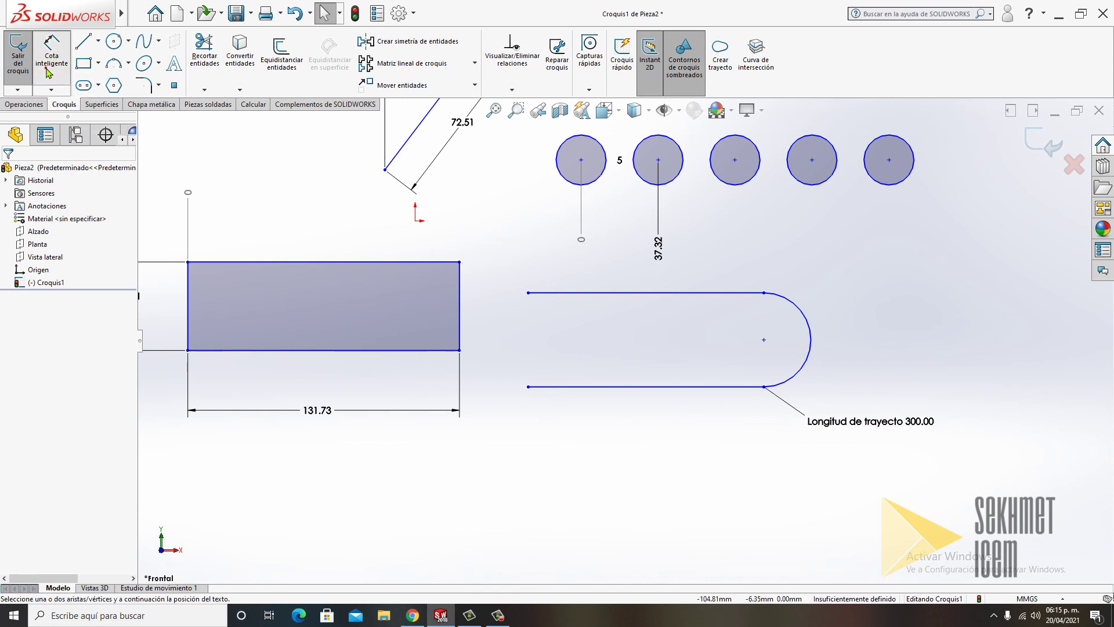
left_click(690, 295)
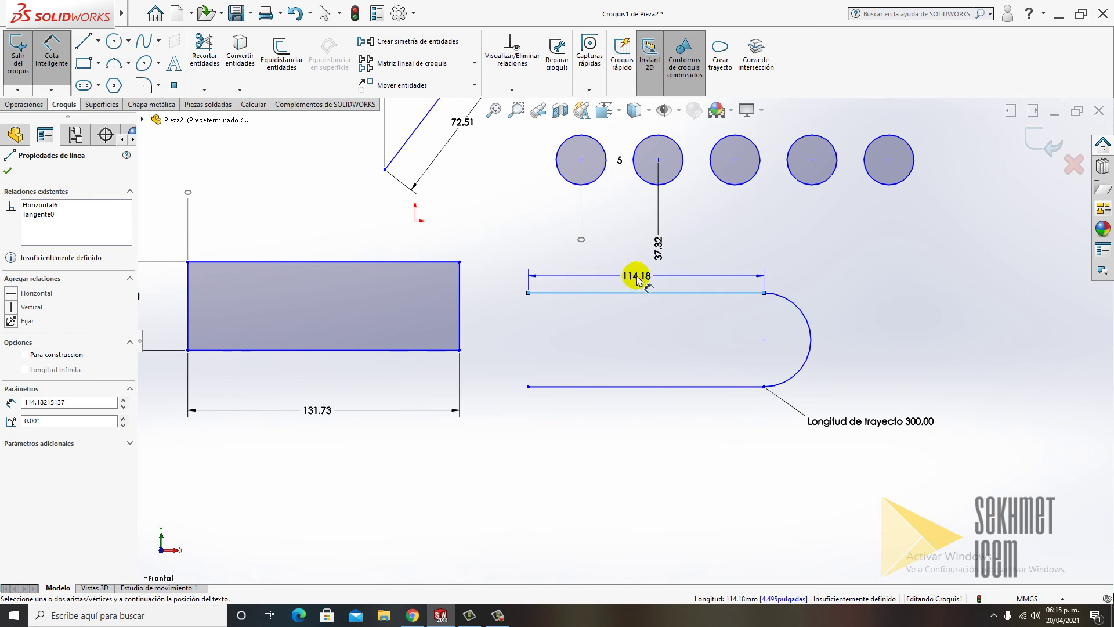
left_click(643, 278)
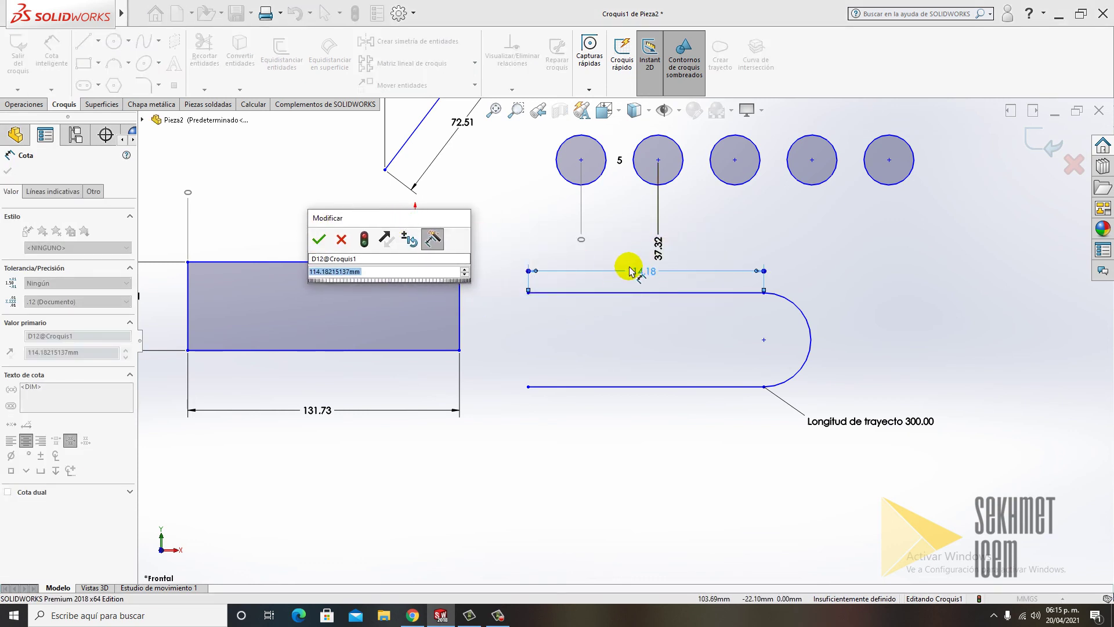
left_click(323, 246)
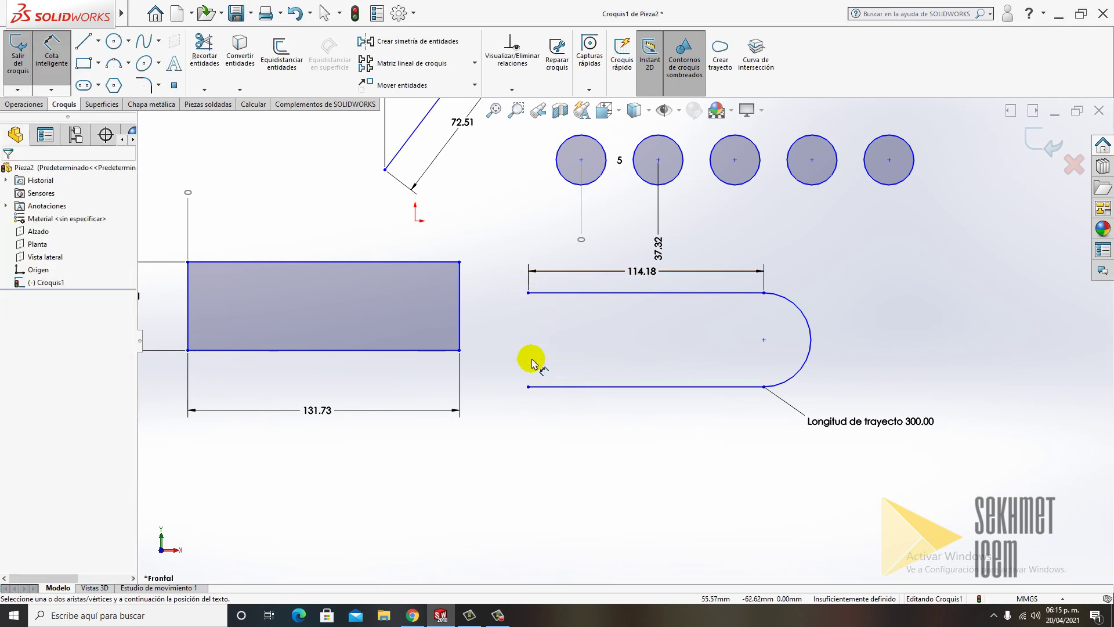
left_click(678, 387)
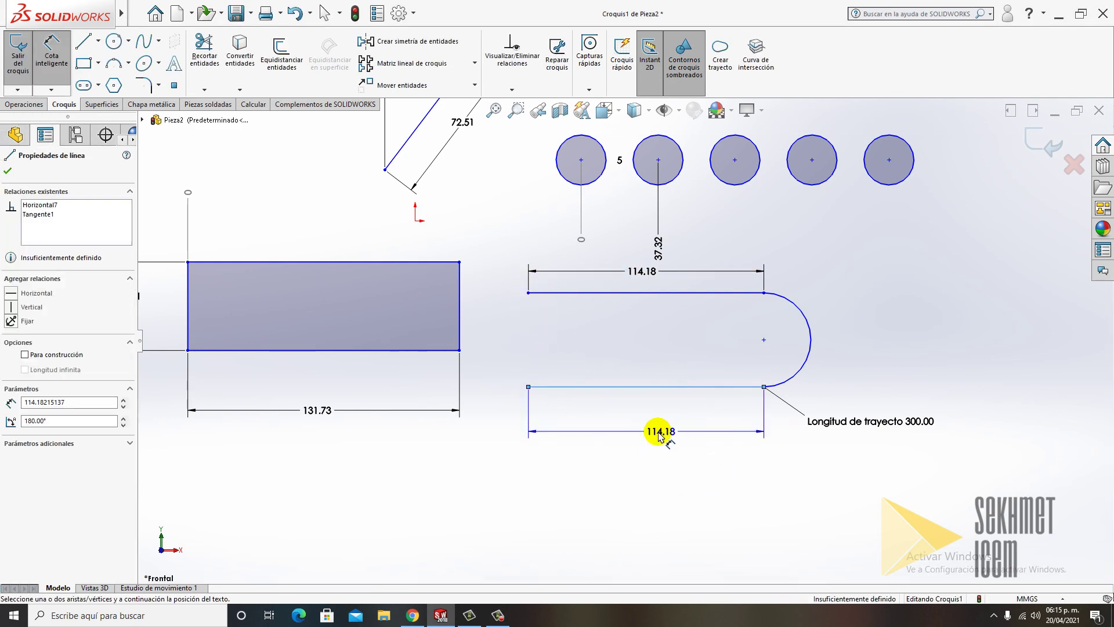
left_click(654, 437)
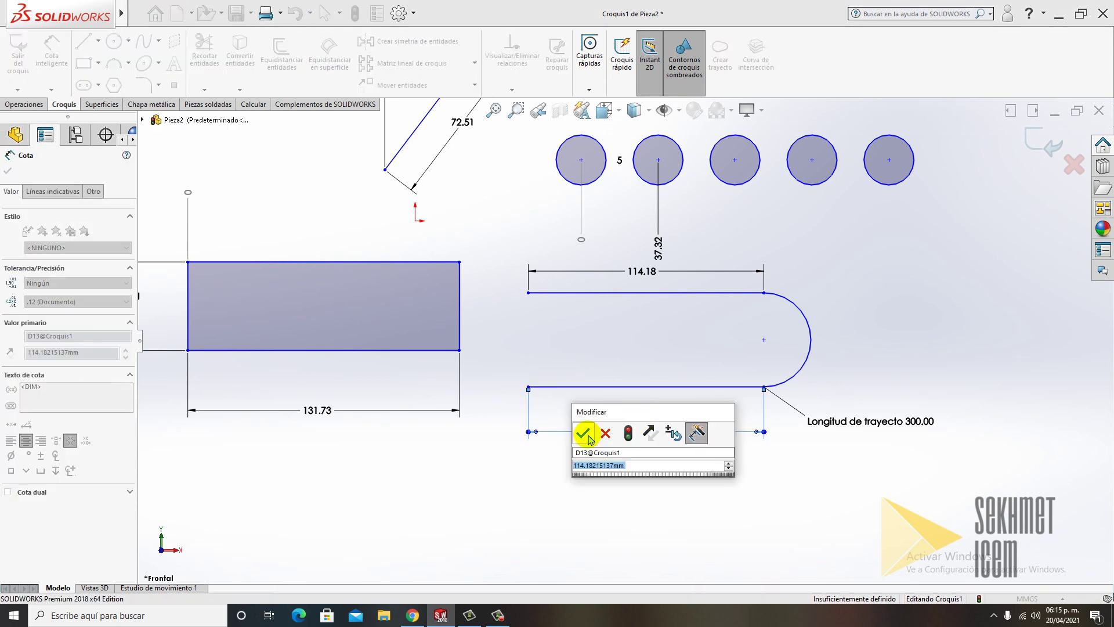
left_click(588, 433)
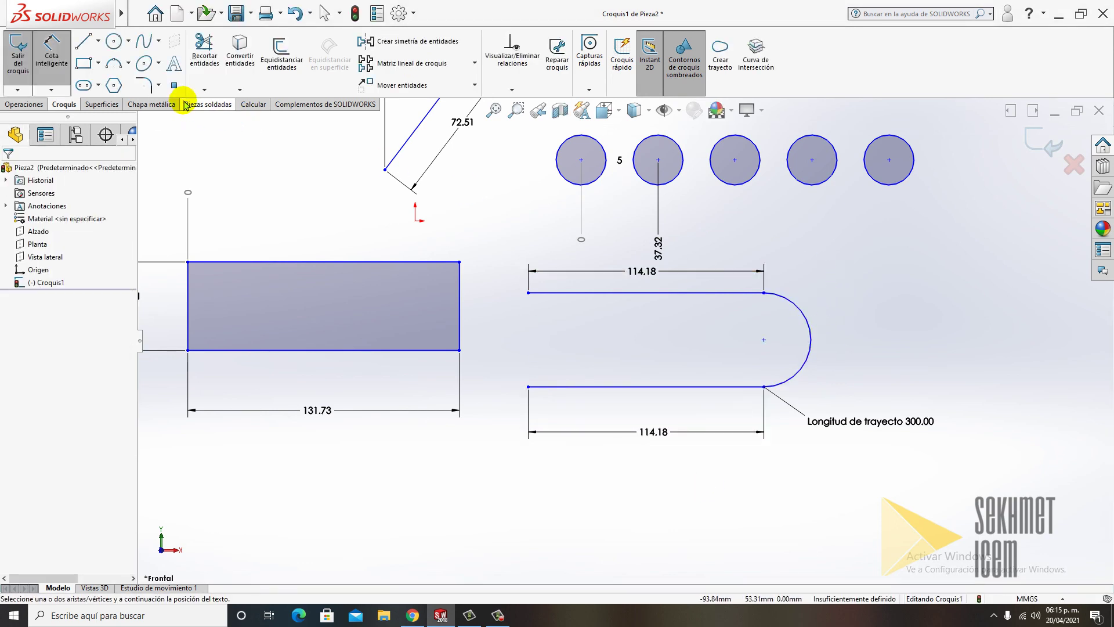
- Measure the slot profile's end arc with the Measure tool
left_click(247, 106)
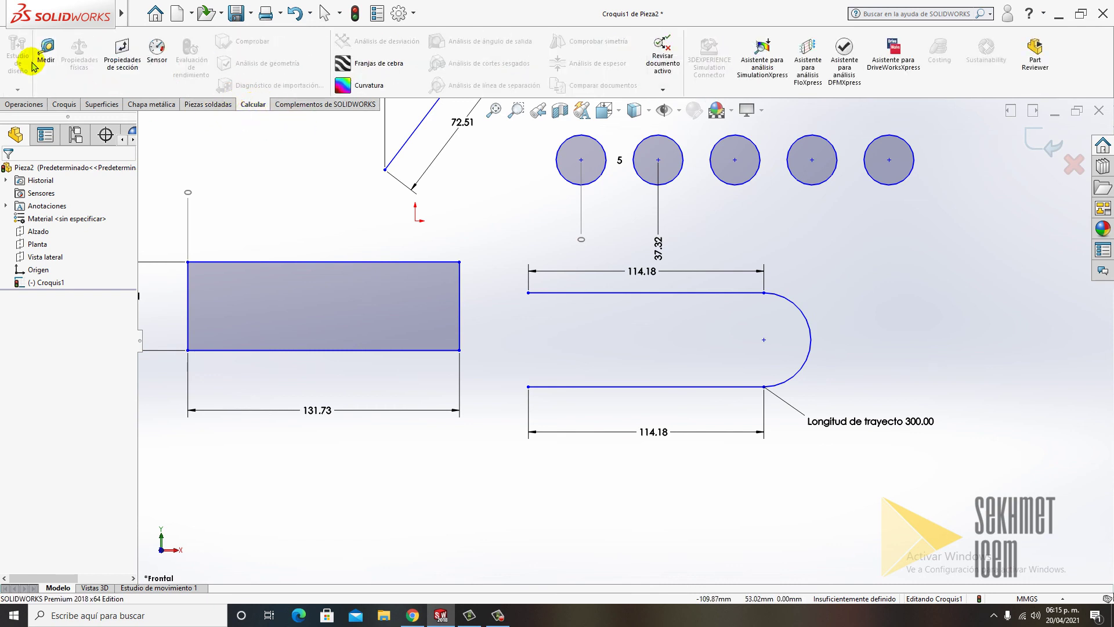
left_click(46, 51)
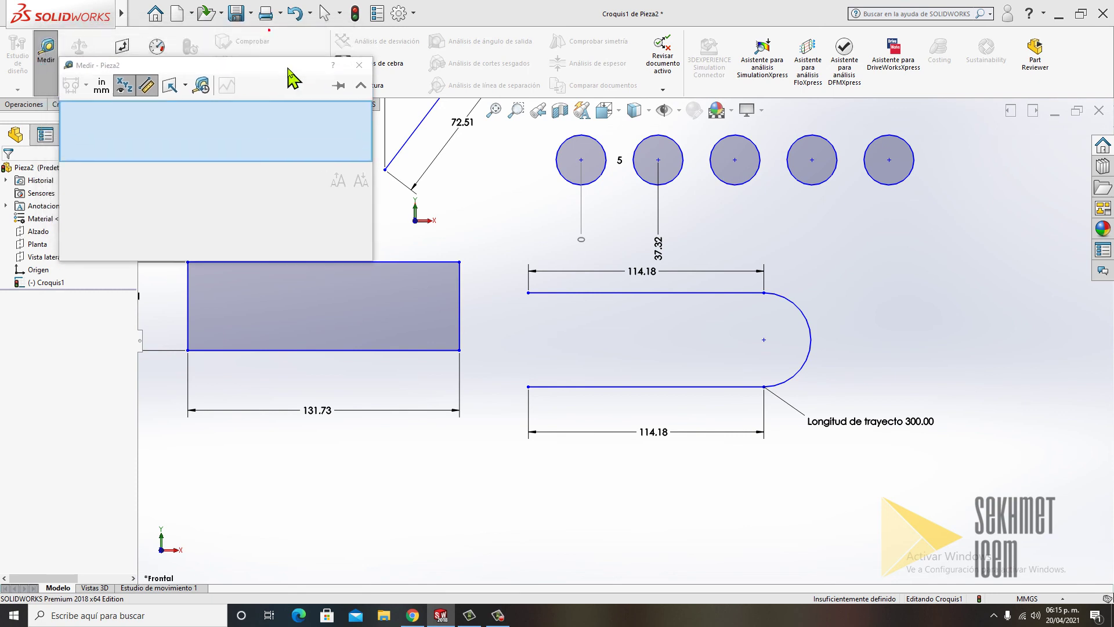
left_click(796, 307)
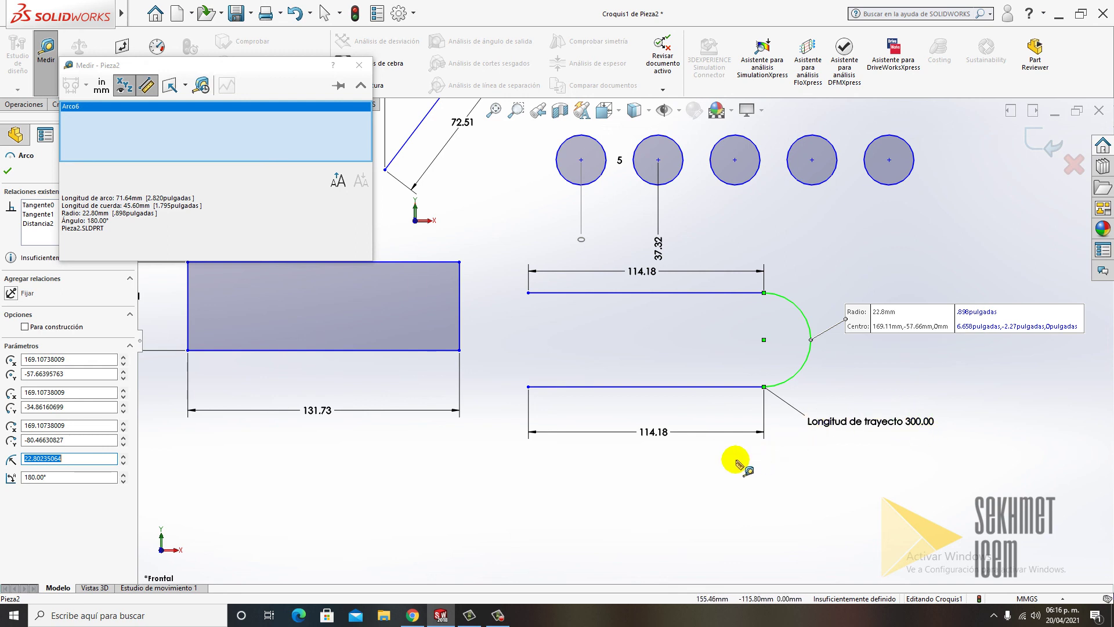
- Switch to the Windows Calculator, place it beside the slot profile and multiply the straight line length 114.18 by 2
left_click(174, 616)
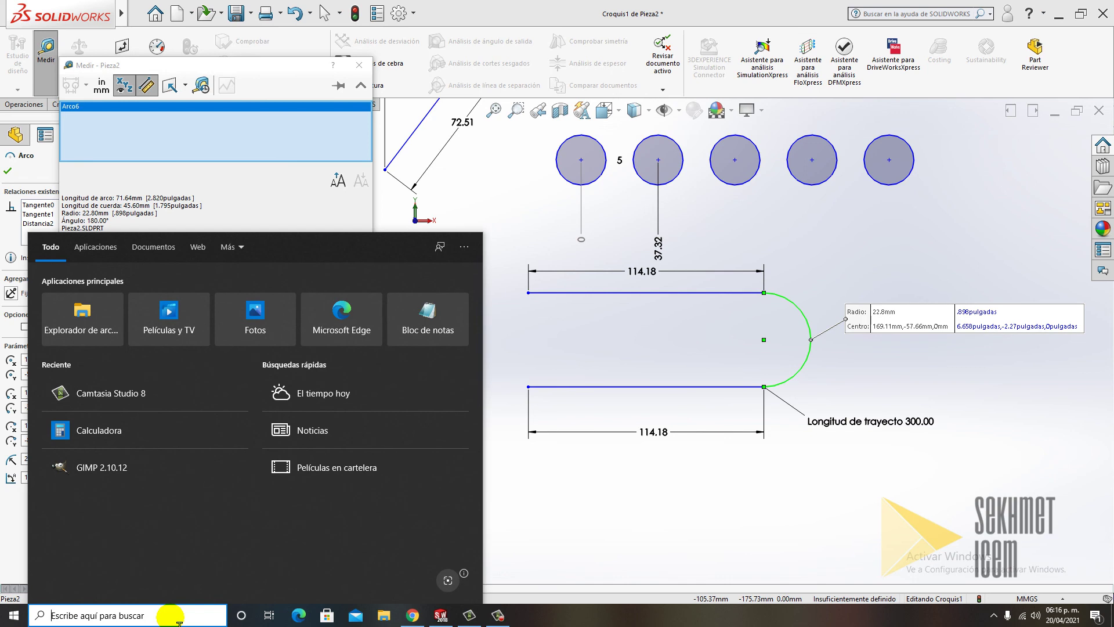
left_click(84, 431)
mouse_move(290, 214)
left_mouse_down()
mouse_move(398, 209)
mouse_move(415, 222)
left_mouse_up()
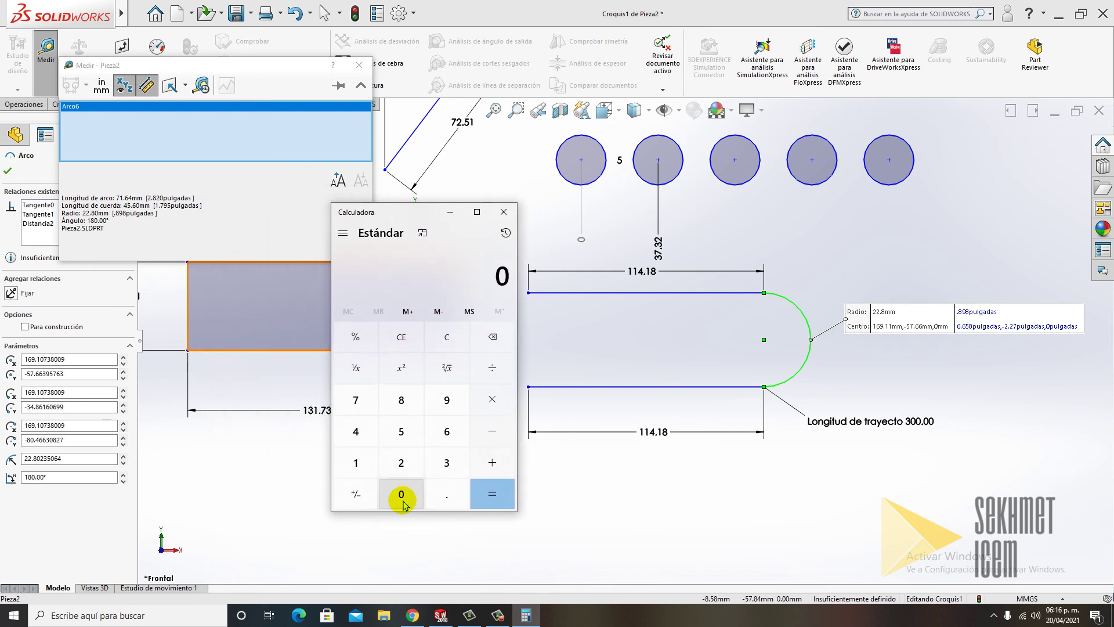
left_click(360, 462)
left_click(365, 465)
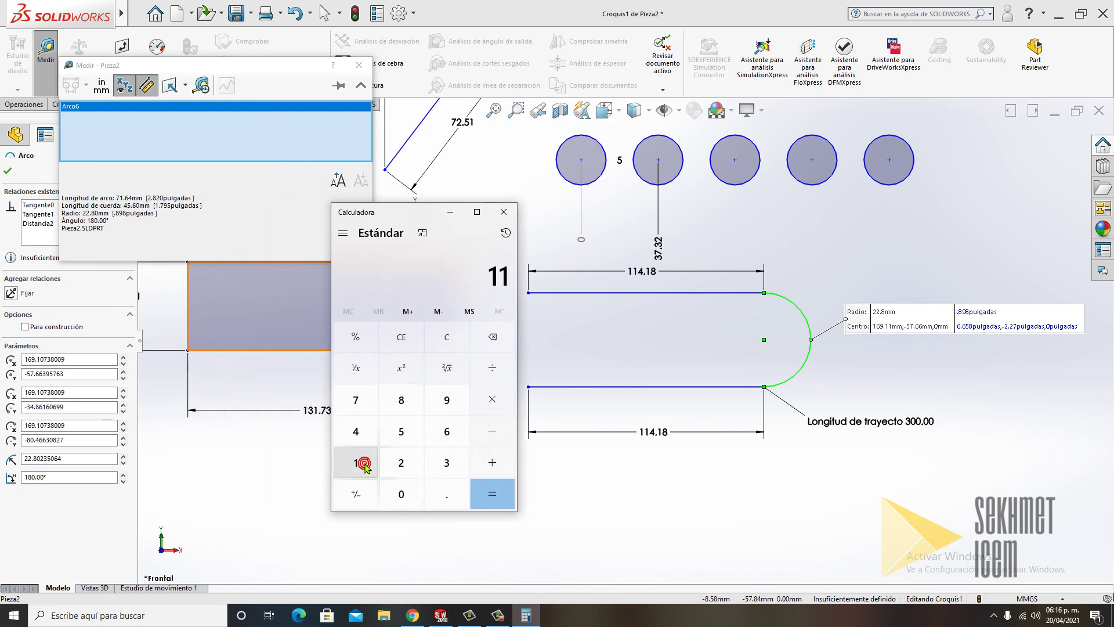
left_click(357, 433)
left_click(445, 493)
left_click(376, 463)
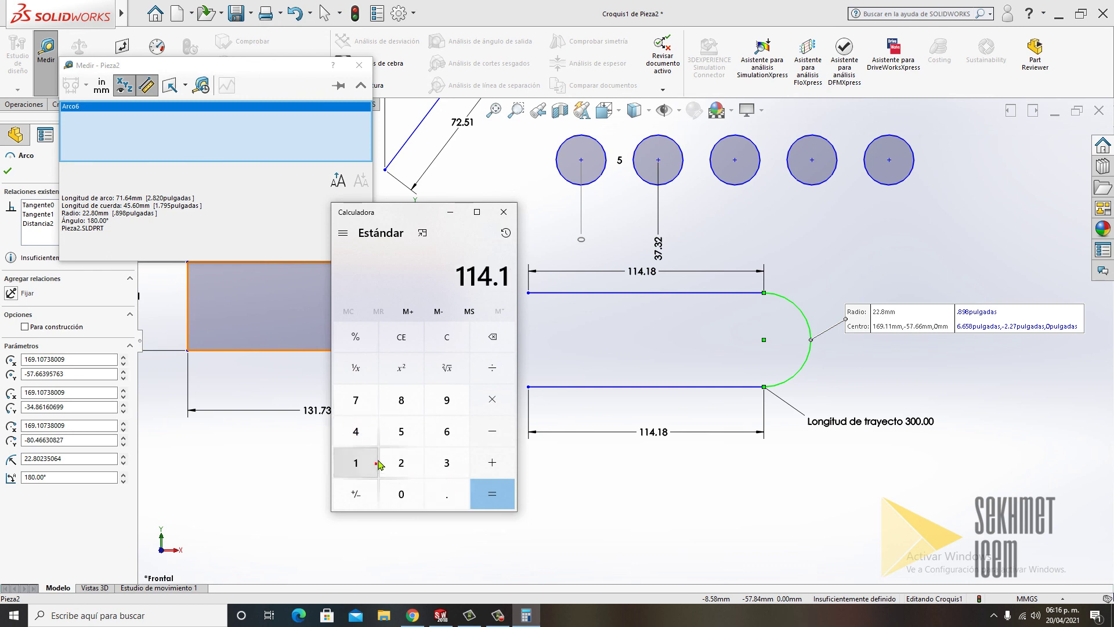
left_click(401, 401)
left_click(487, 398)
left_click(409, 461)
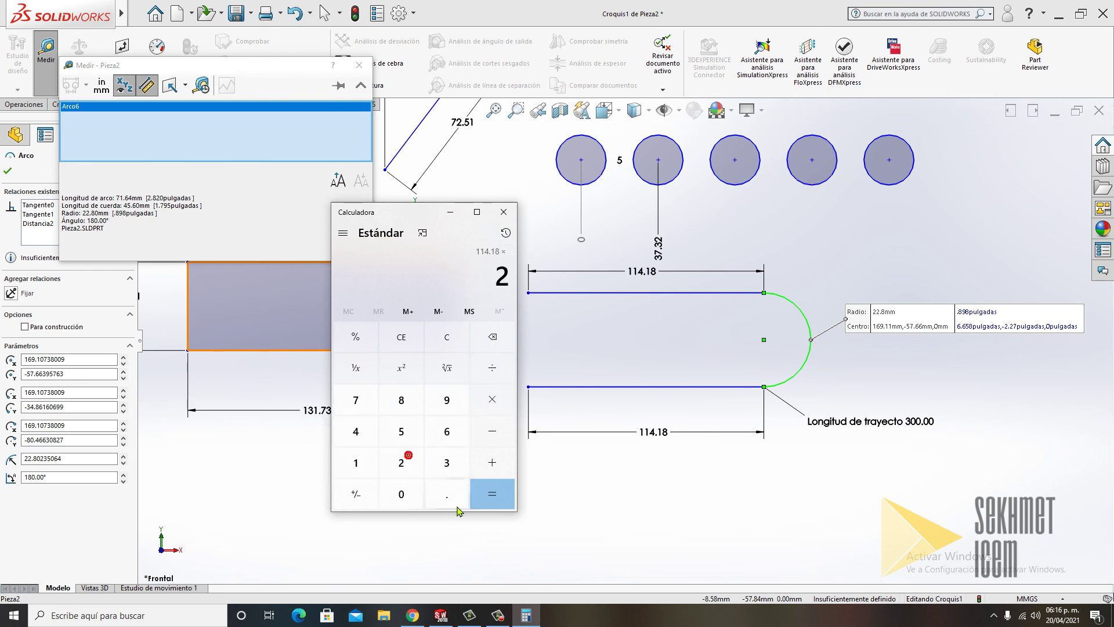
left_click(482, 501)
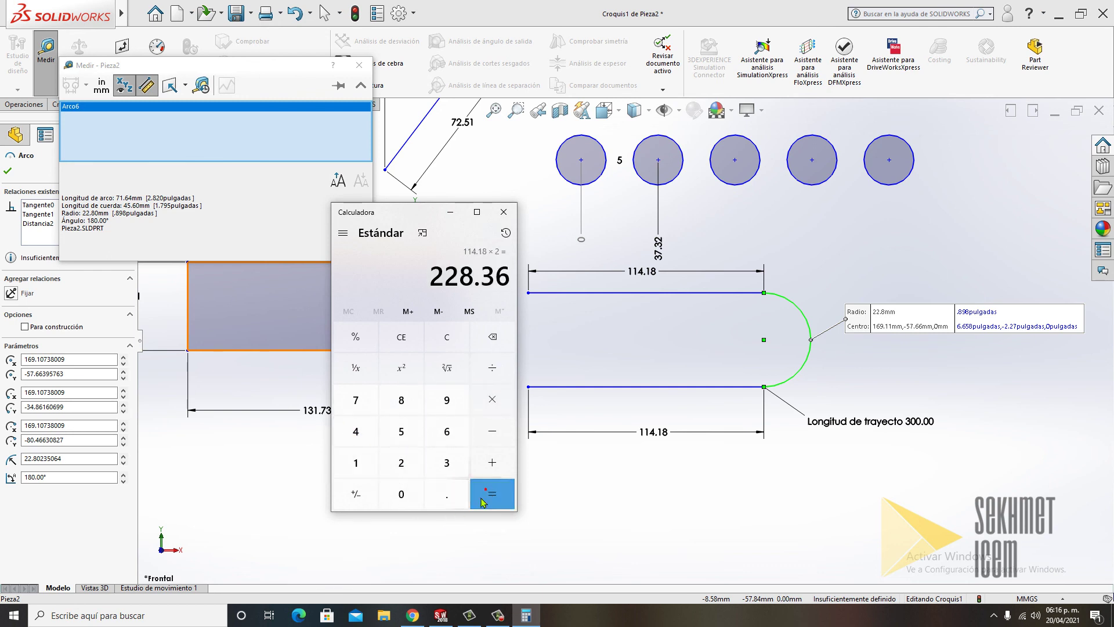
- Add the arc length 71.64 to the doubled line length in the calculator to check the path length
left_click(493, 463)
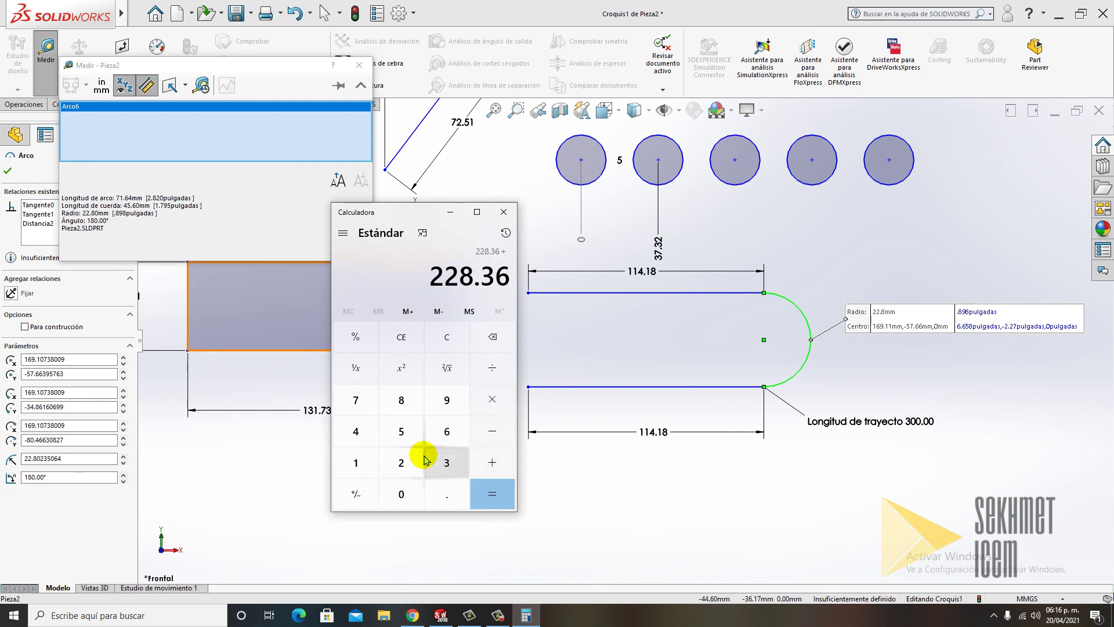
left_click(356, 400)
left_click(356, 462)
left_click(446, 493)
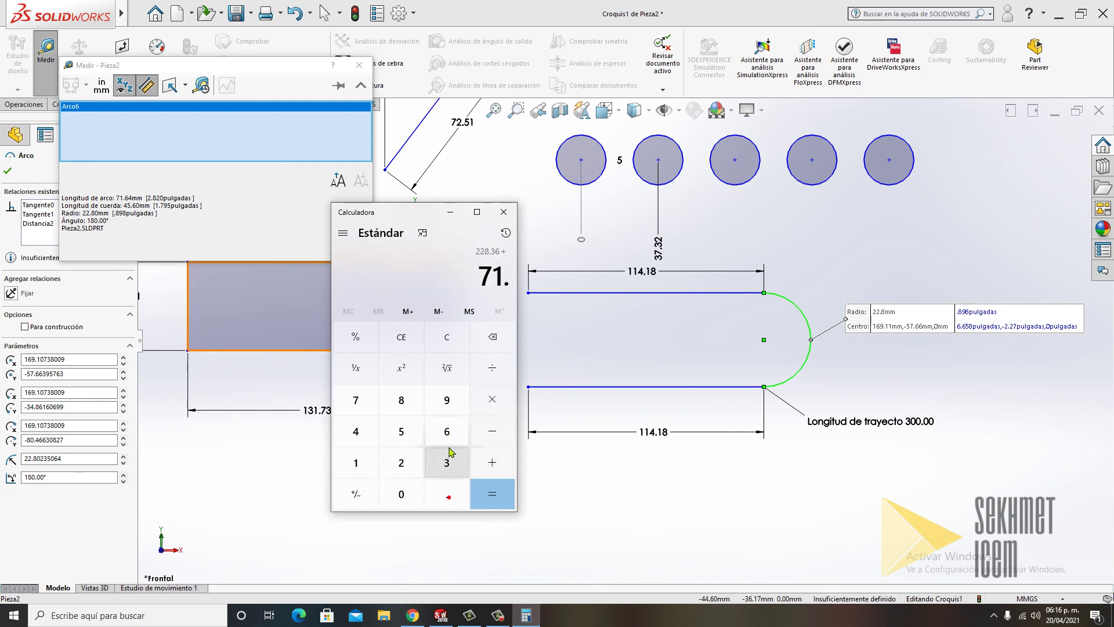
left_click(446, 431)
left_click(352, 433)
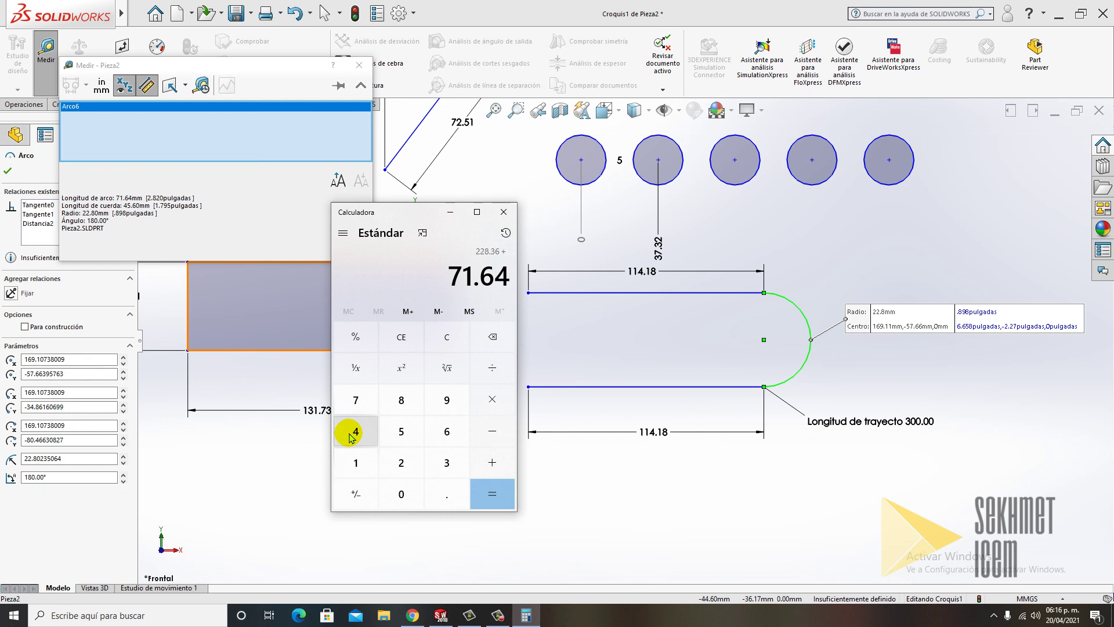
left_click(486, 493)
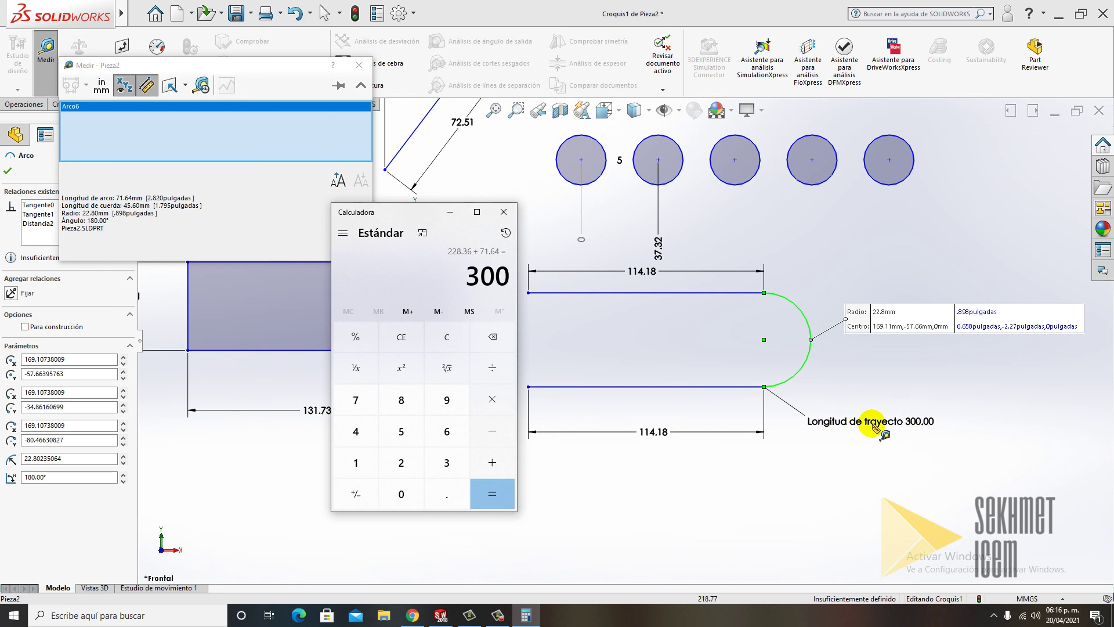
- Close the calculator and the Measure window, and return to the whole sketch with no analysis command active
left_click(511, 213)
double_click(359, 65)
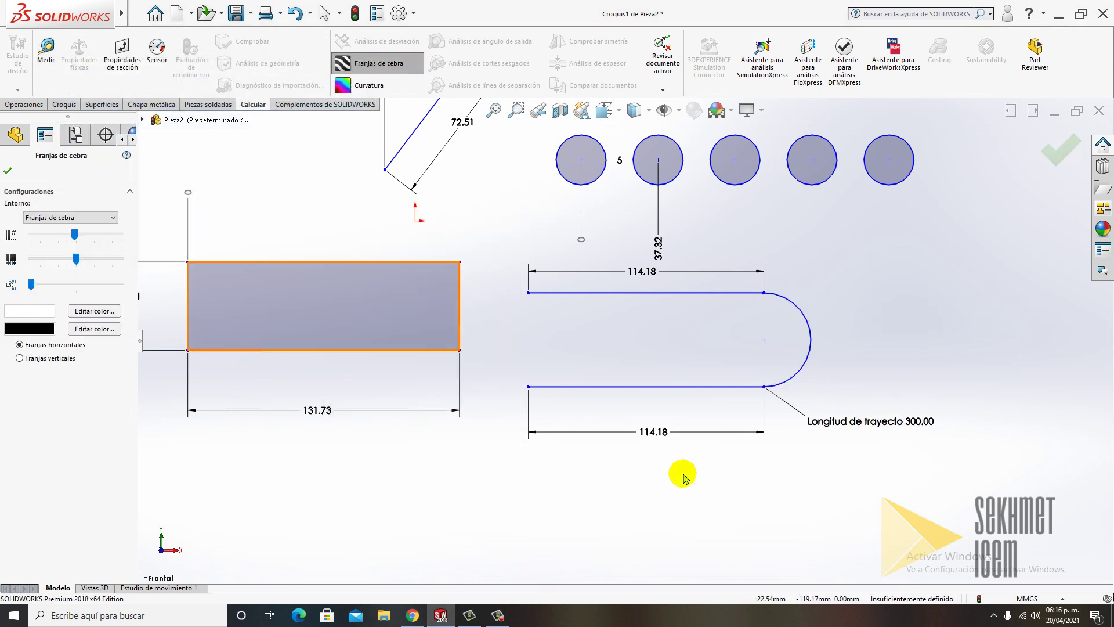
scroll(685, 477, "up", 4)
left_click(696, 489)
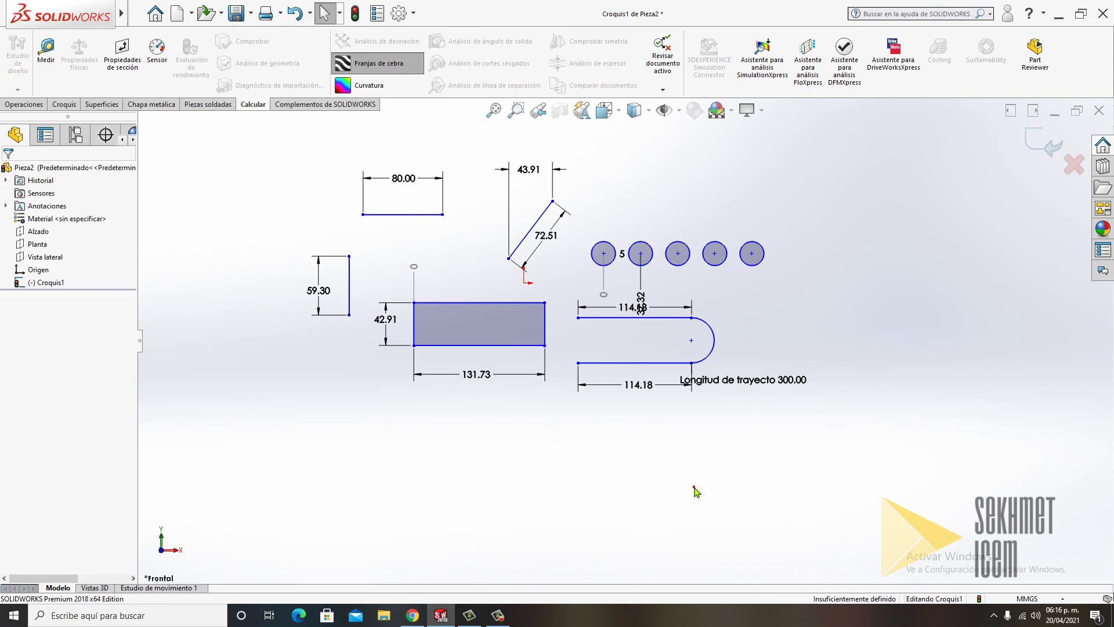